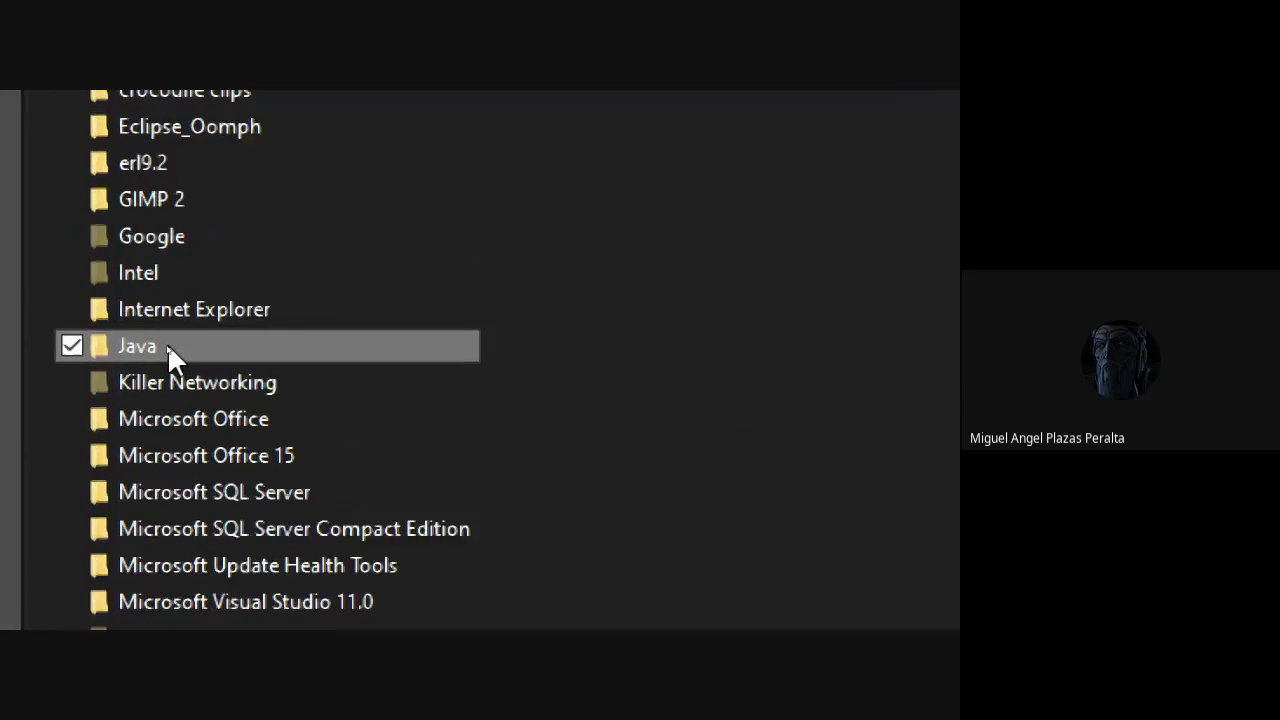
Open the jdk-16 folder inside the Java program files folder and show its full path for selection.
double_click(141, 343)
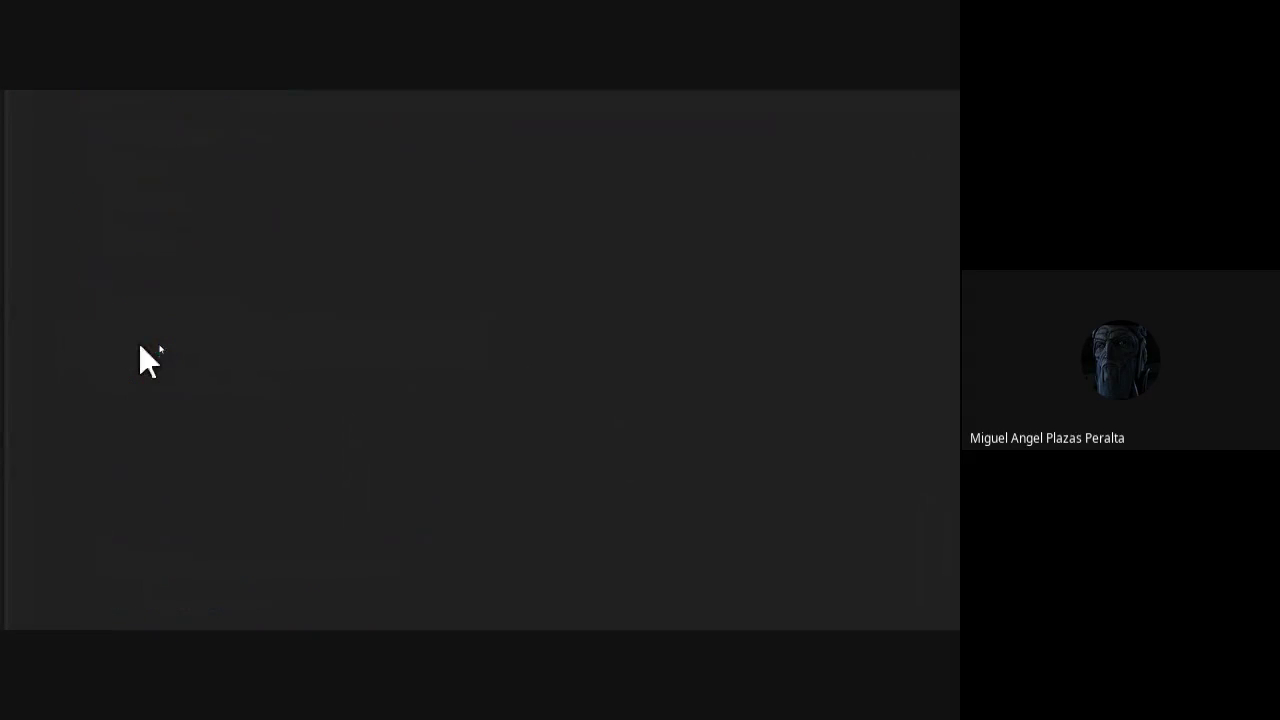
key("super+minus")
key("super+minus")
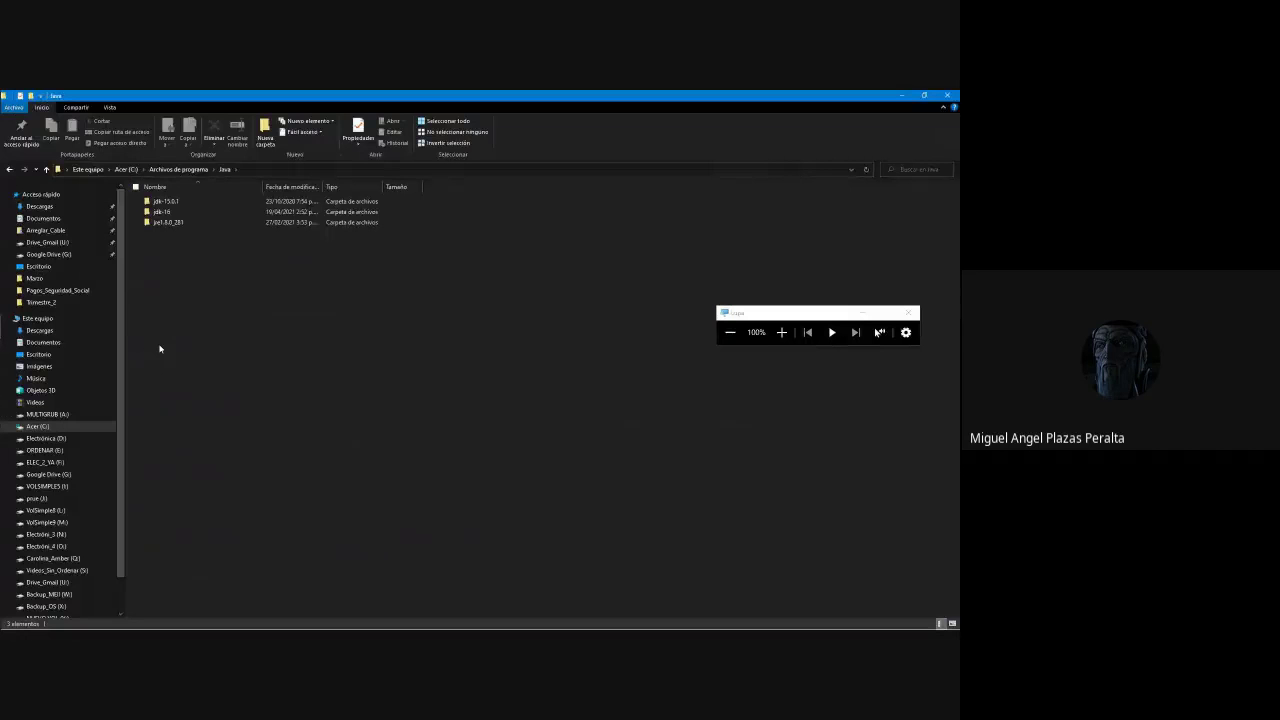
left_click(168, 222)
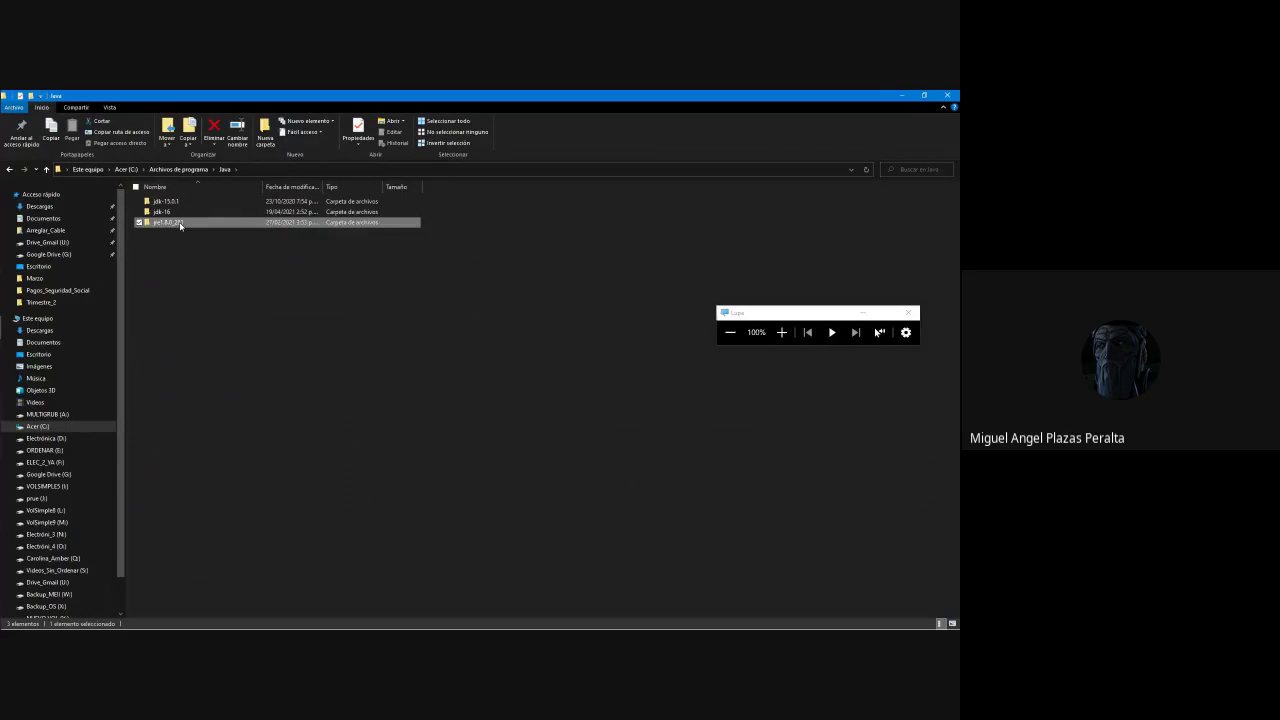
left_click(176, 214)
double_click(176, 214)
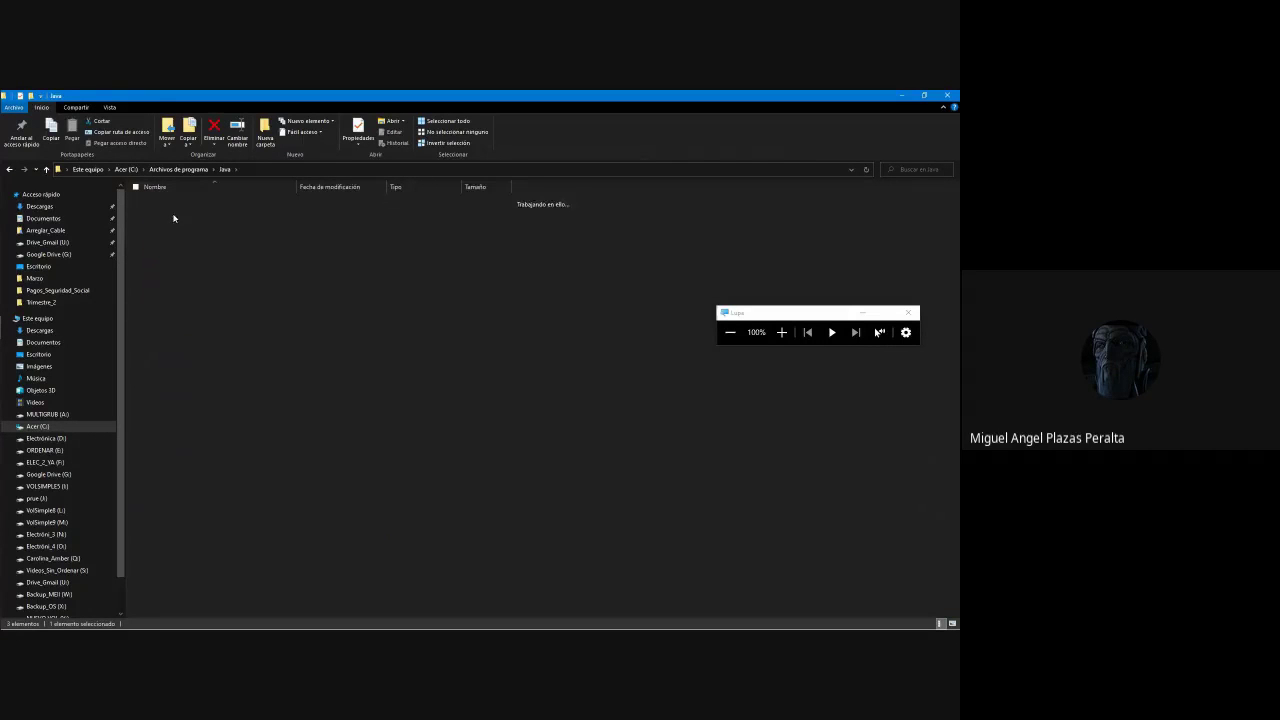
left_click(291, 171)
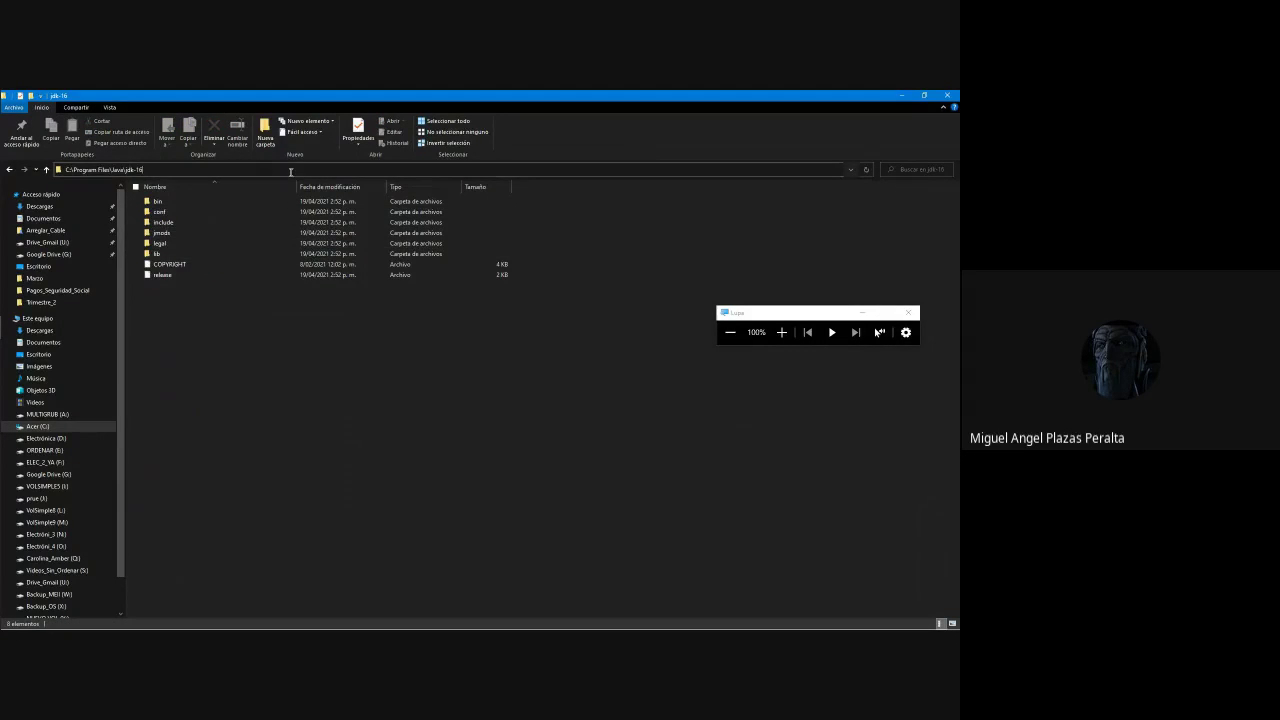
Search the system for "panel de control" and open the Control Panel.
left_click(8, 98)
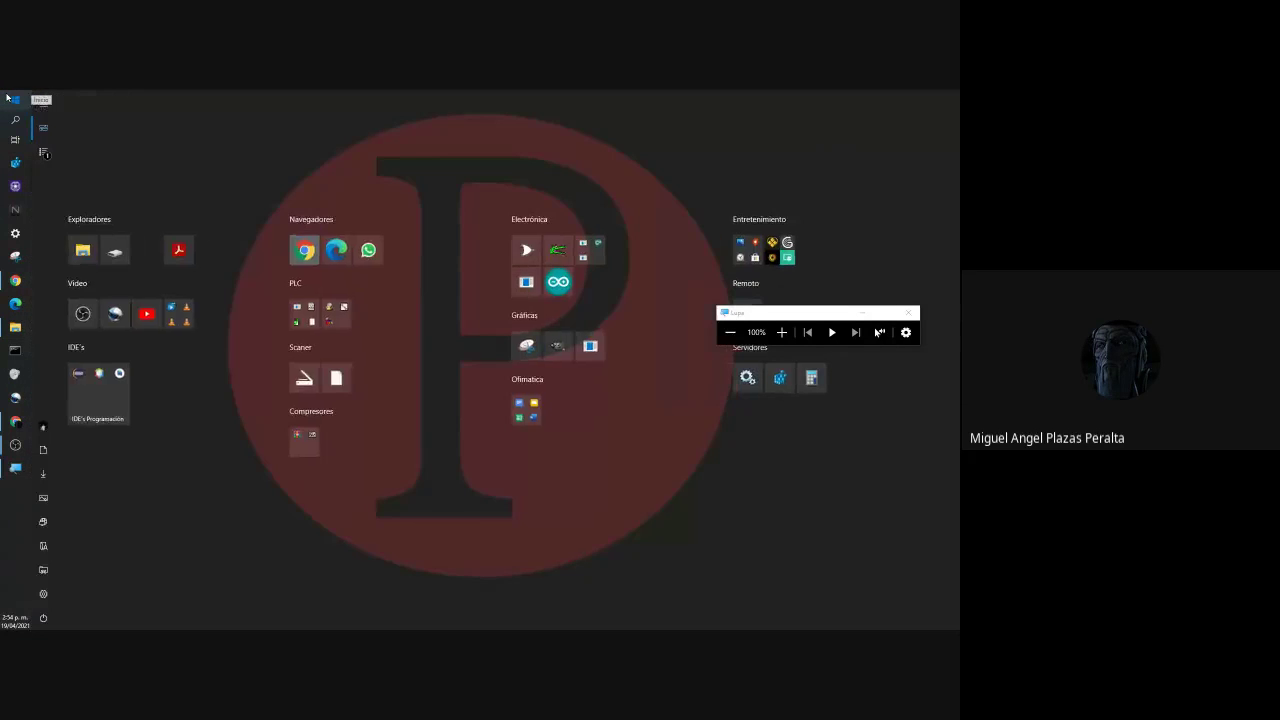
type("panel")
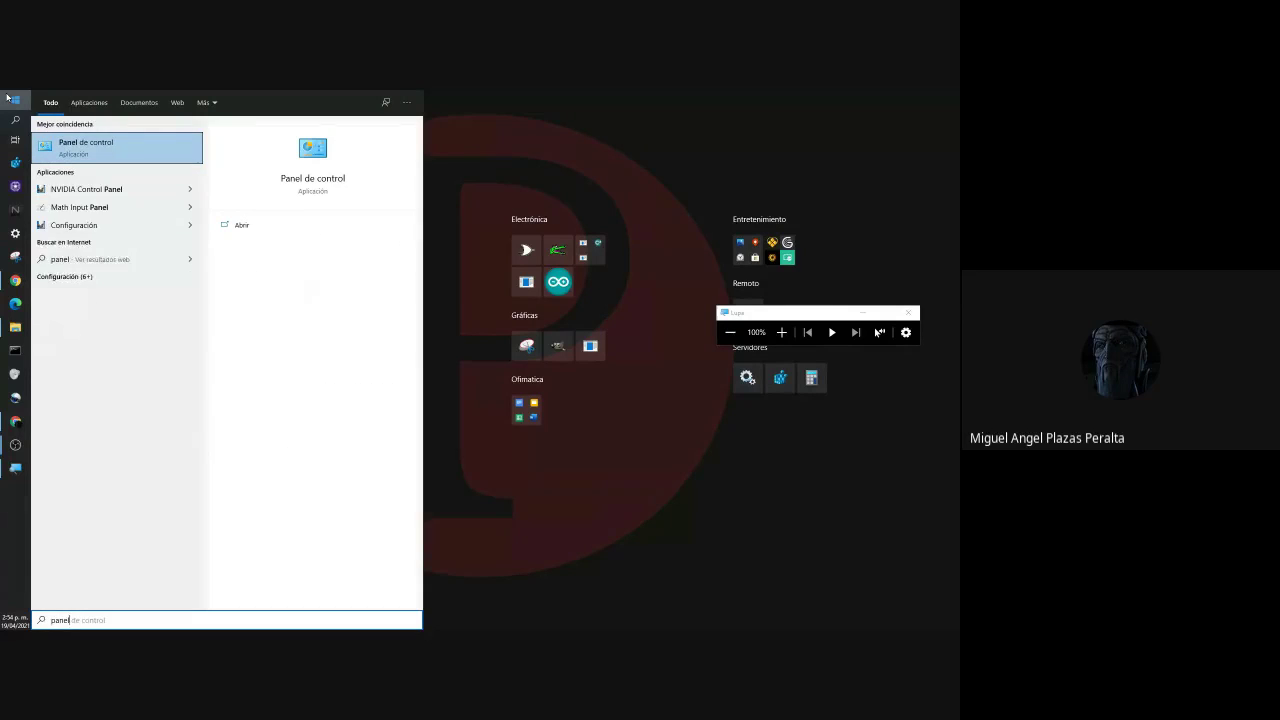
type(" de")
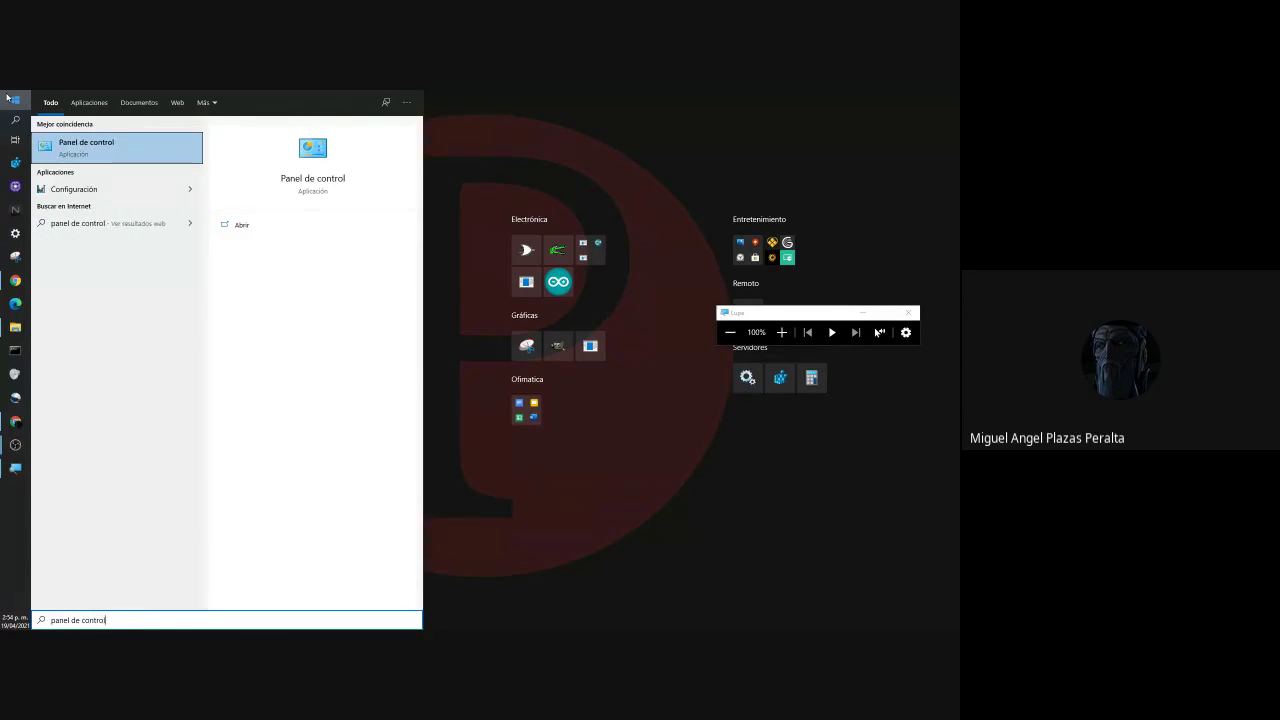
type(" control")
key("Return")
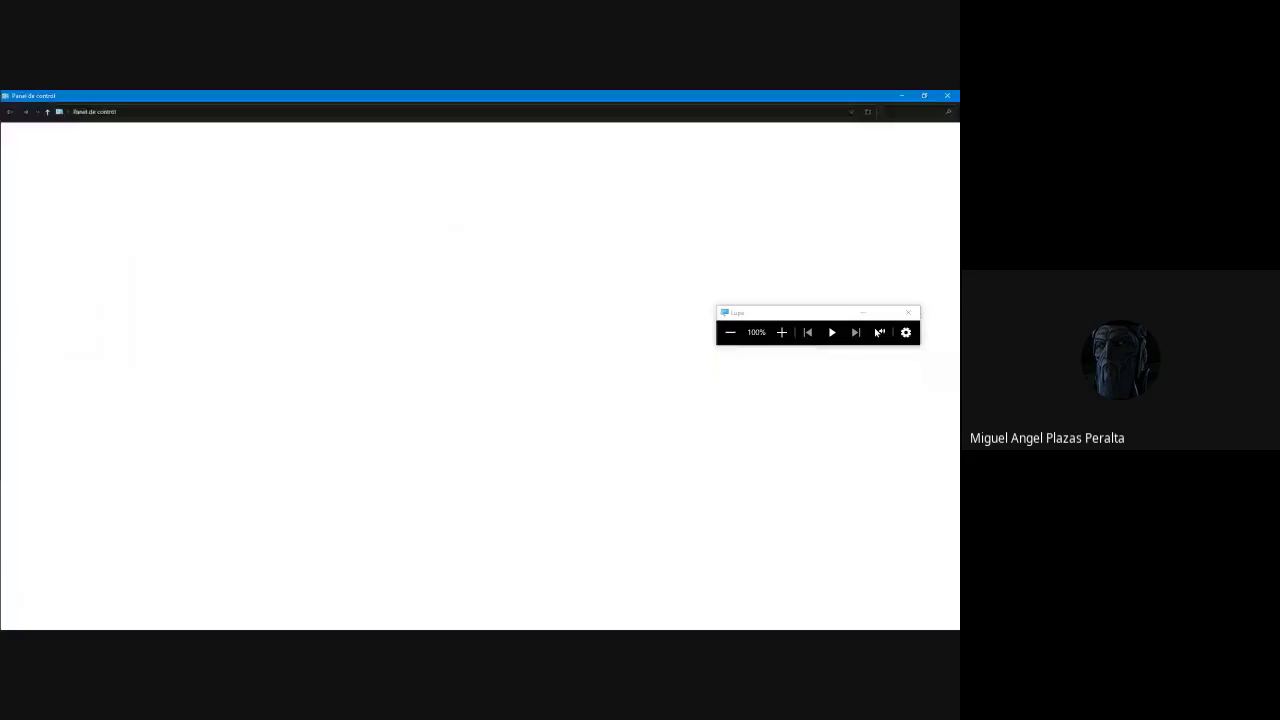
Go through Sistema y seguridad and Sistema to open the advanced system settings, moving the Magnifier window out of the way.
left_click(376, 170)
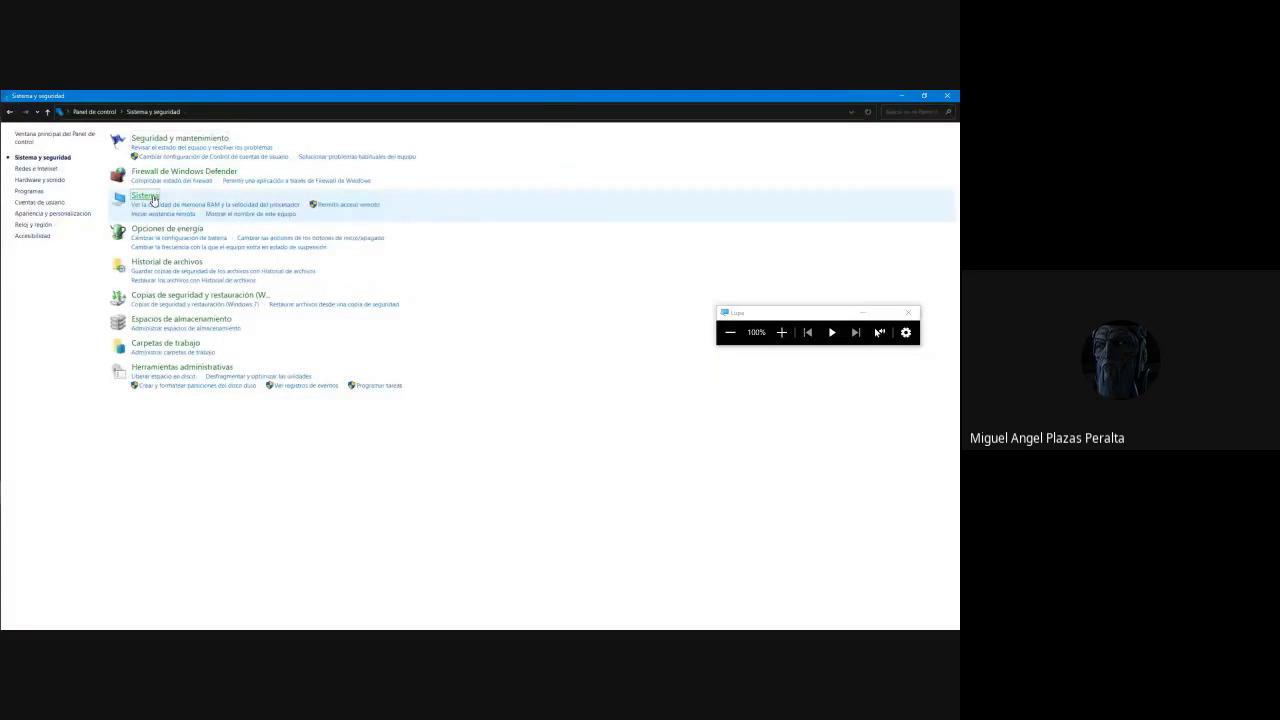
left_click(154, 200)
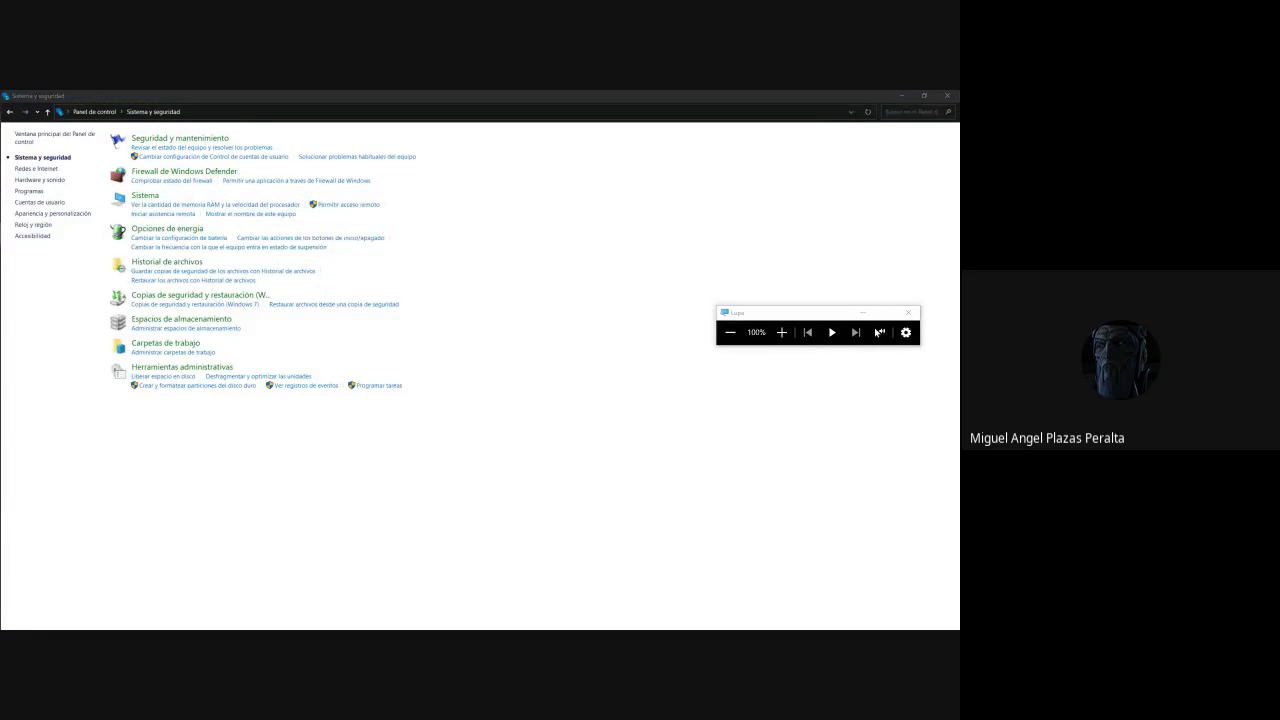
left_click(550, 218)
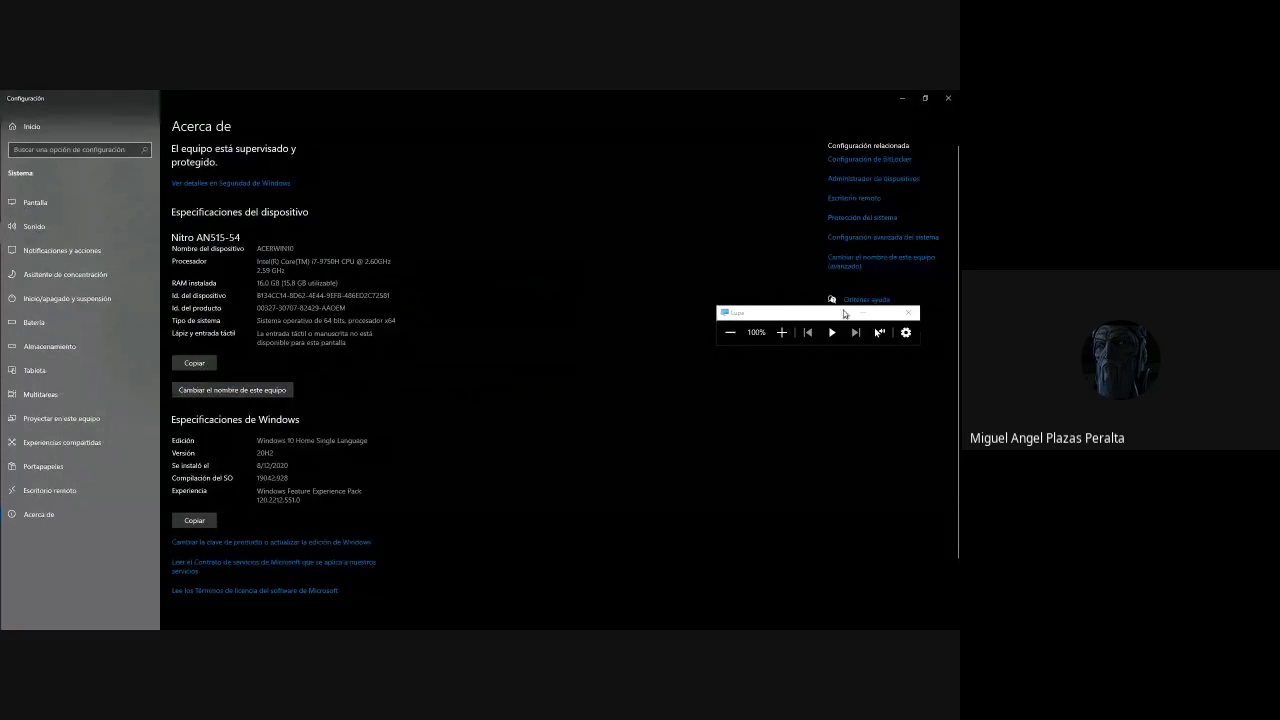
left_click_drag(832, 306, 713, 213)
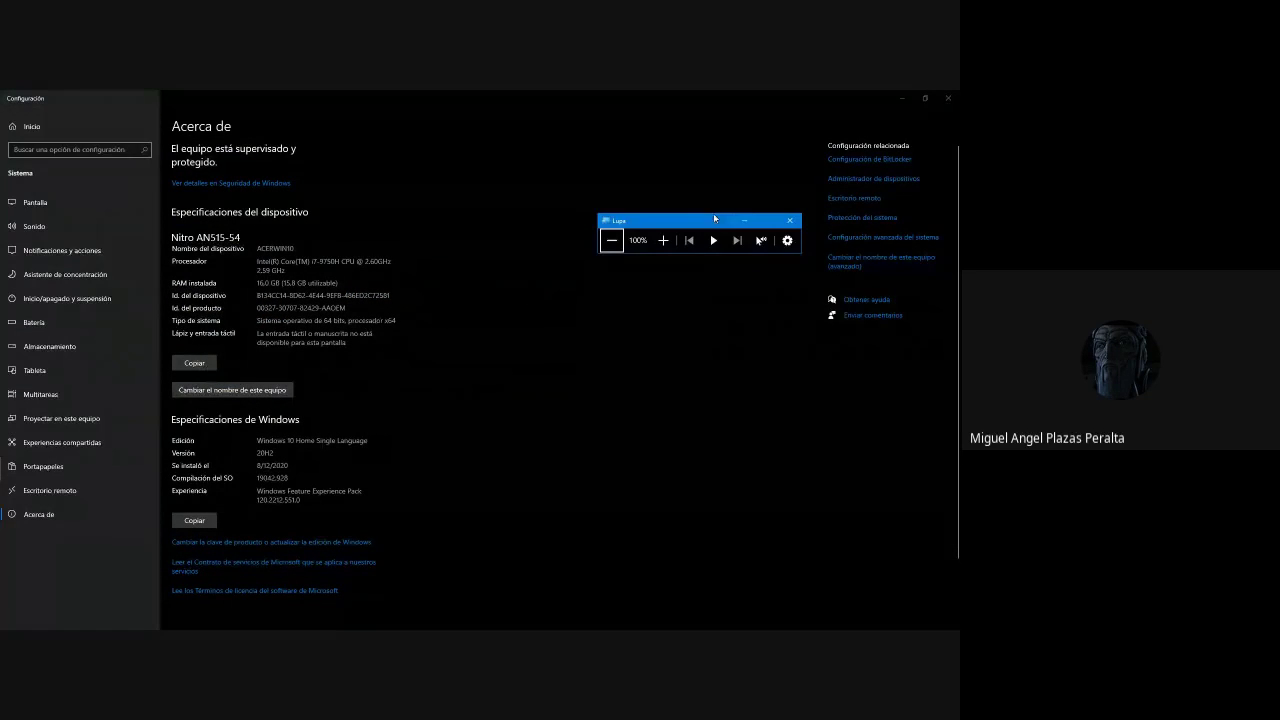
left_click(871, 239)
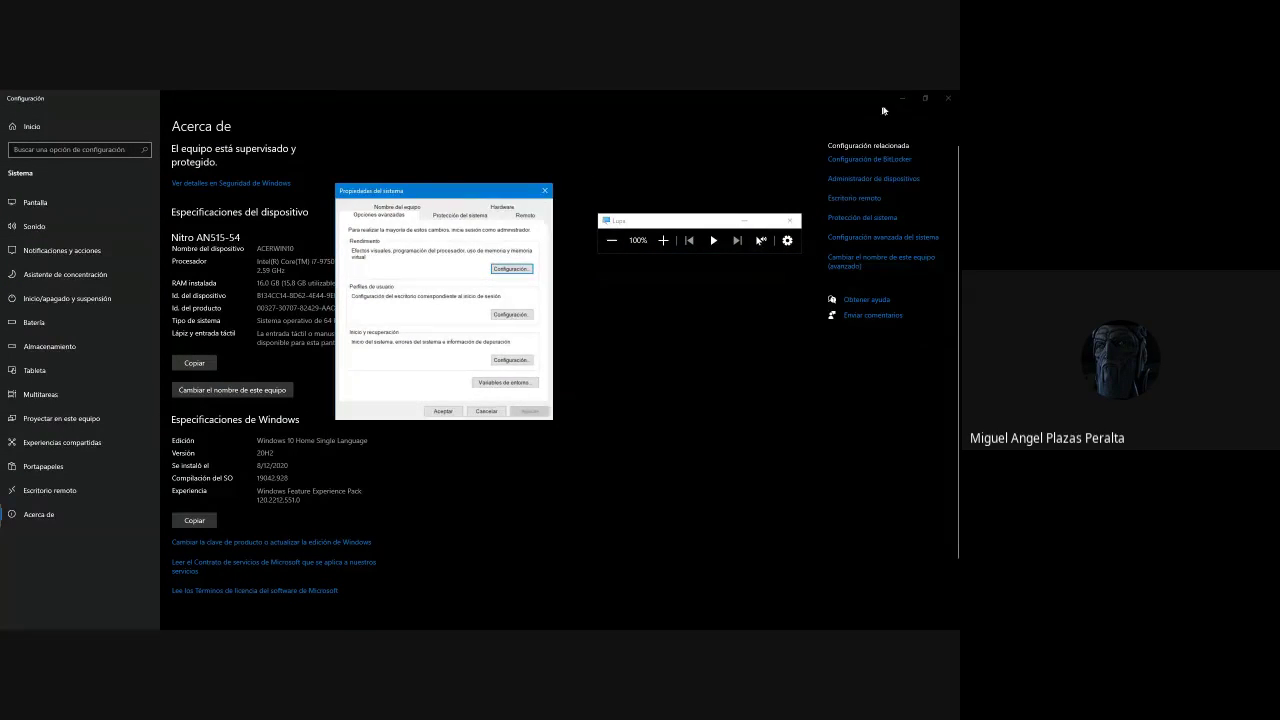
Clear away the Settings, Control Panel, File Explorer and Magnifier windows and the large window behind the System Properties dialog.
left_click(902, 98)
left_click(900, 96)
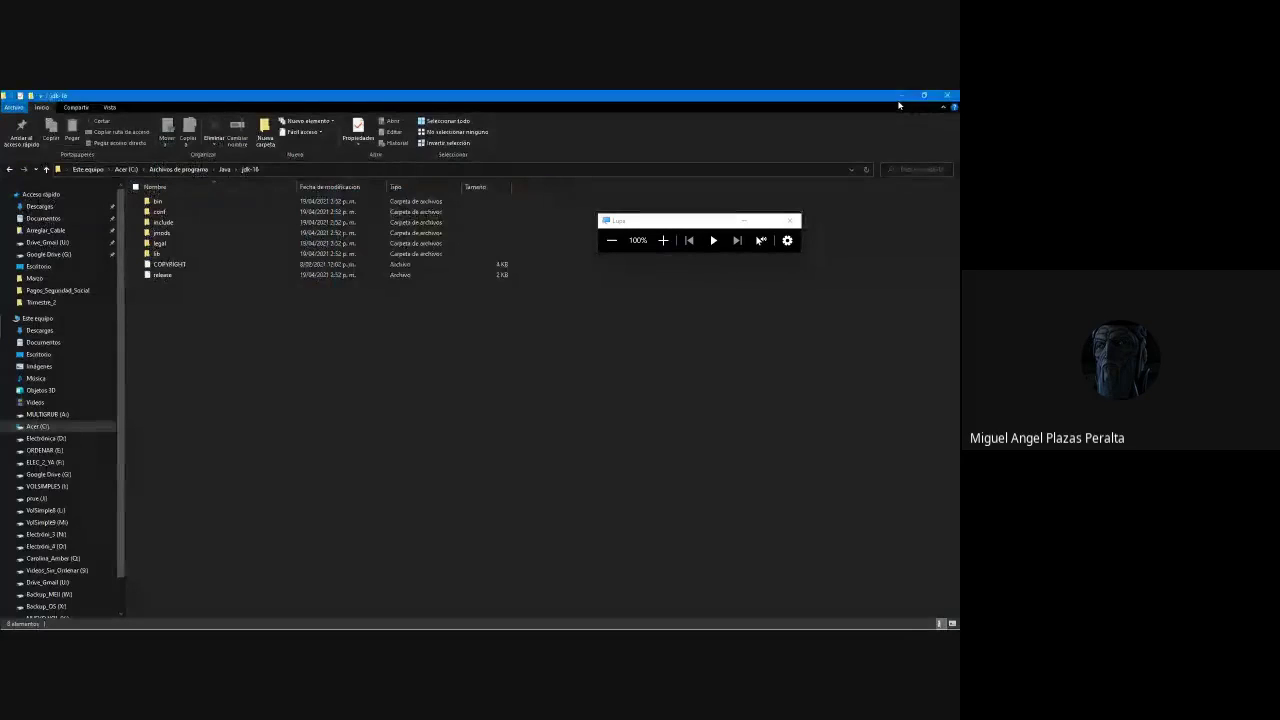
left_click(901, 97)
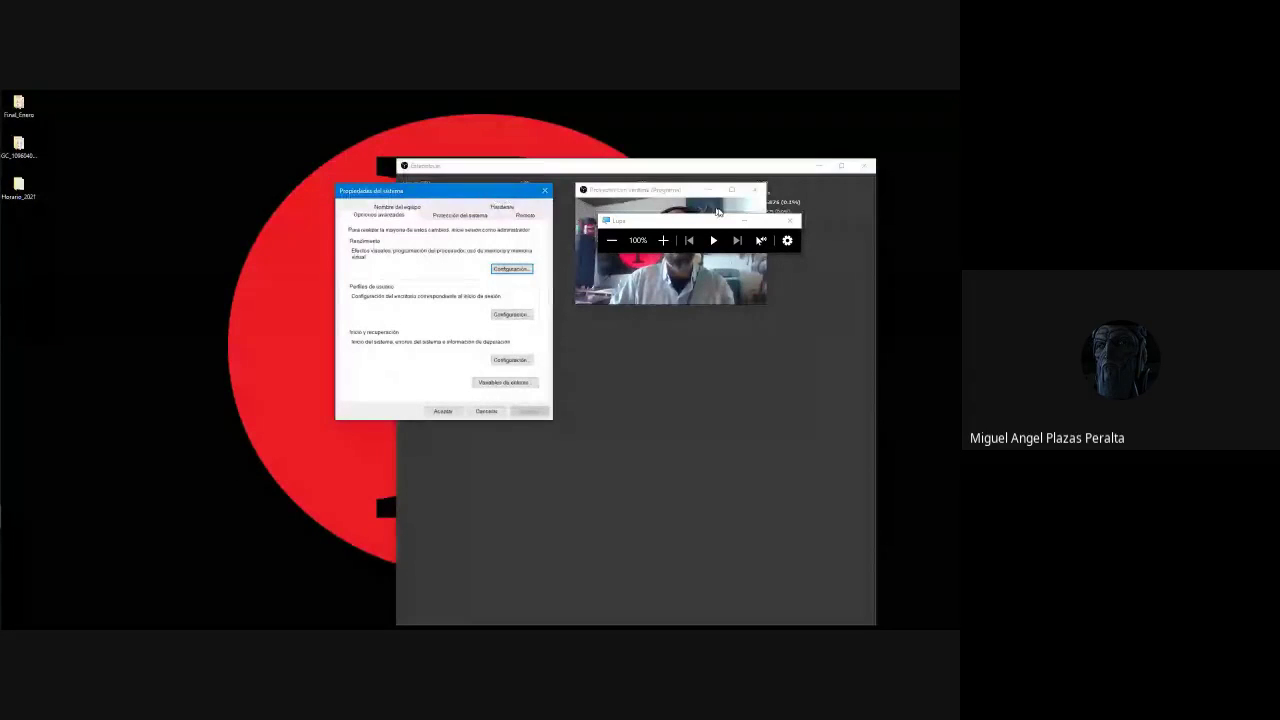
left_click(851, 194)
left_click(864, 166)
left_click(790, 220)
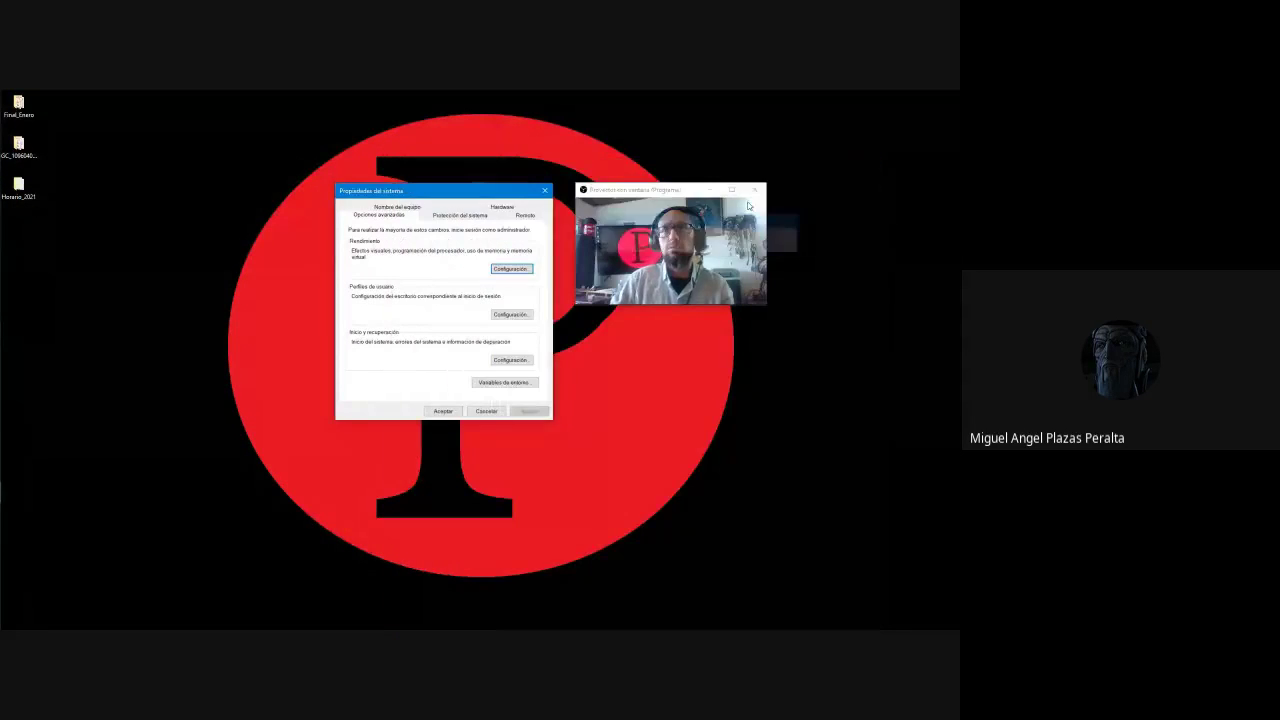
Open the environment variables dialog from System Properties and move it clear of the webcam window.
left_click(501, 383)
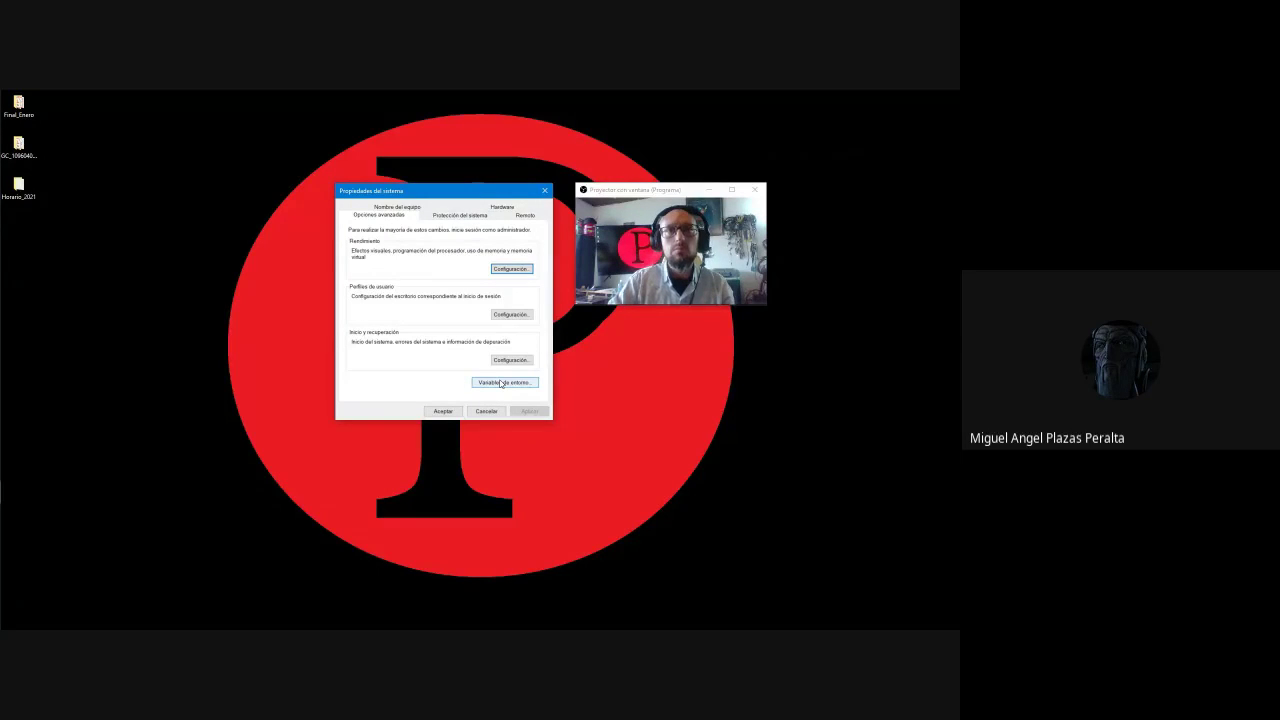
key("super+plus")
key("super+plus")
left_click(501, 383)
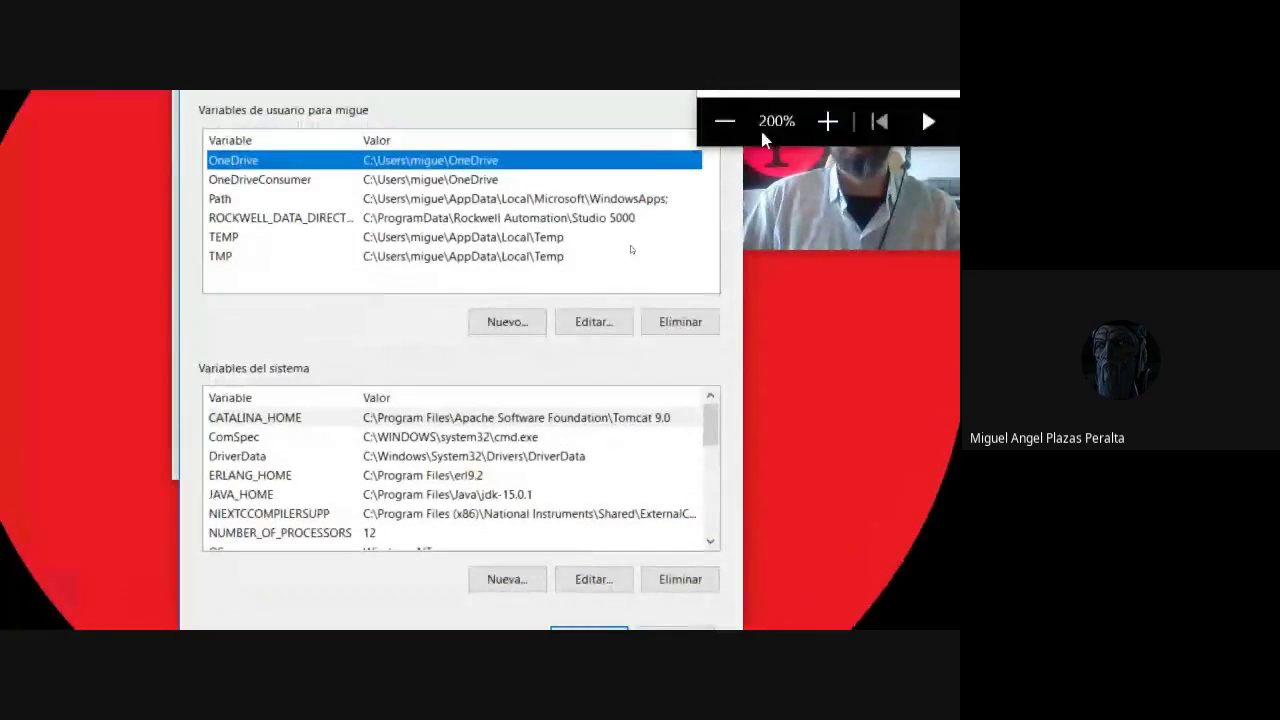
key("super+minus")
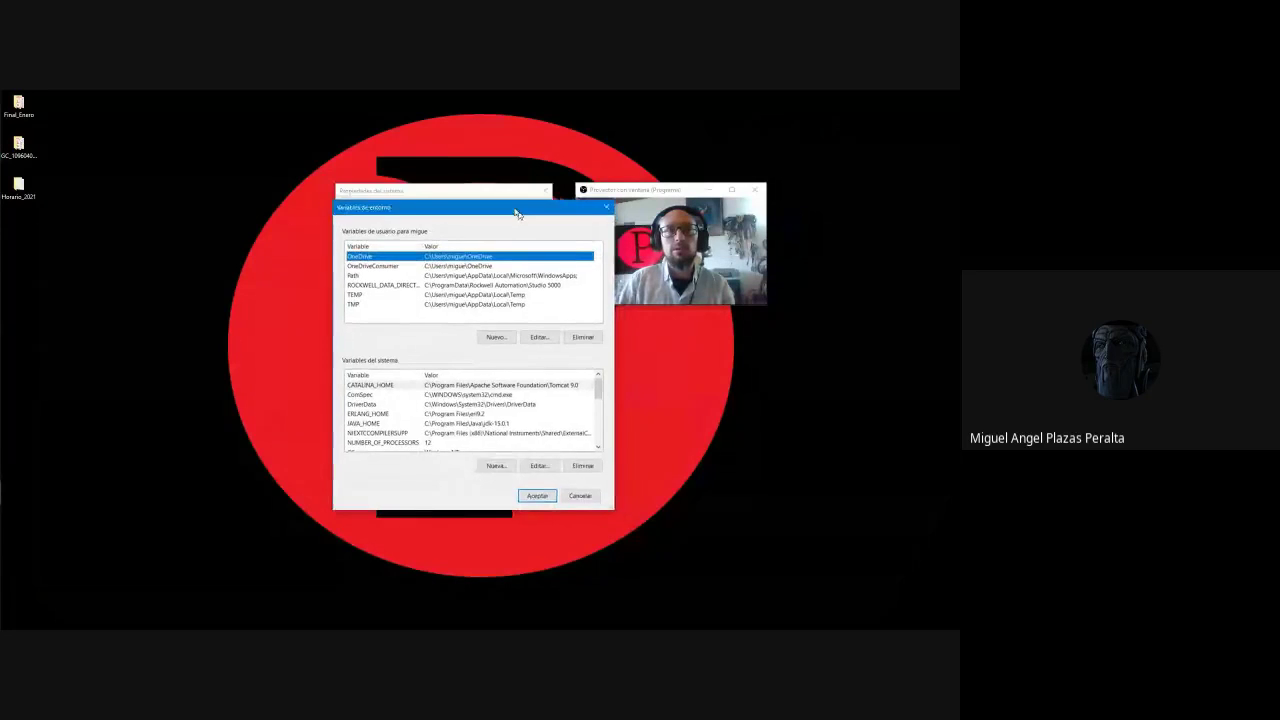
left_click_drag(520, 211, 449, 176)
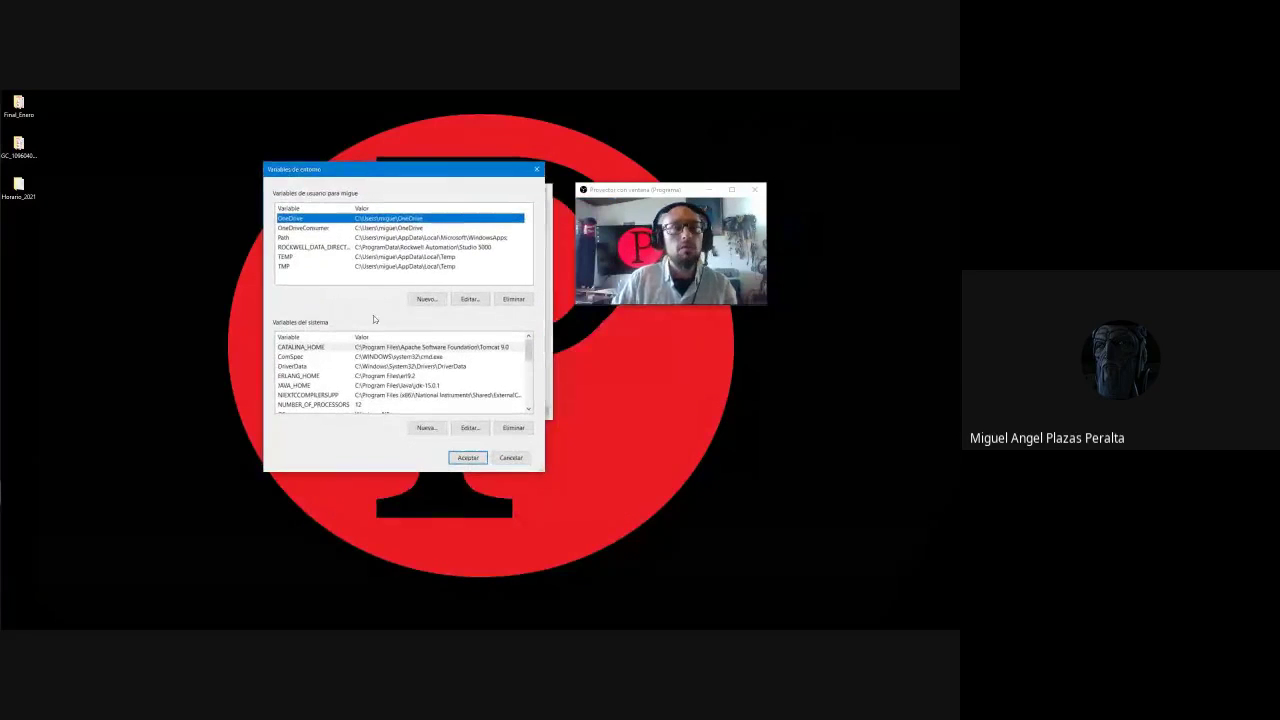
Open the JAVA_HOME system variable for editing, with the screen magnified around it.
left_click(324, 350)
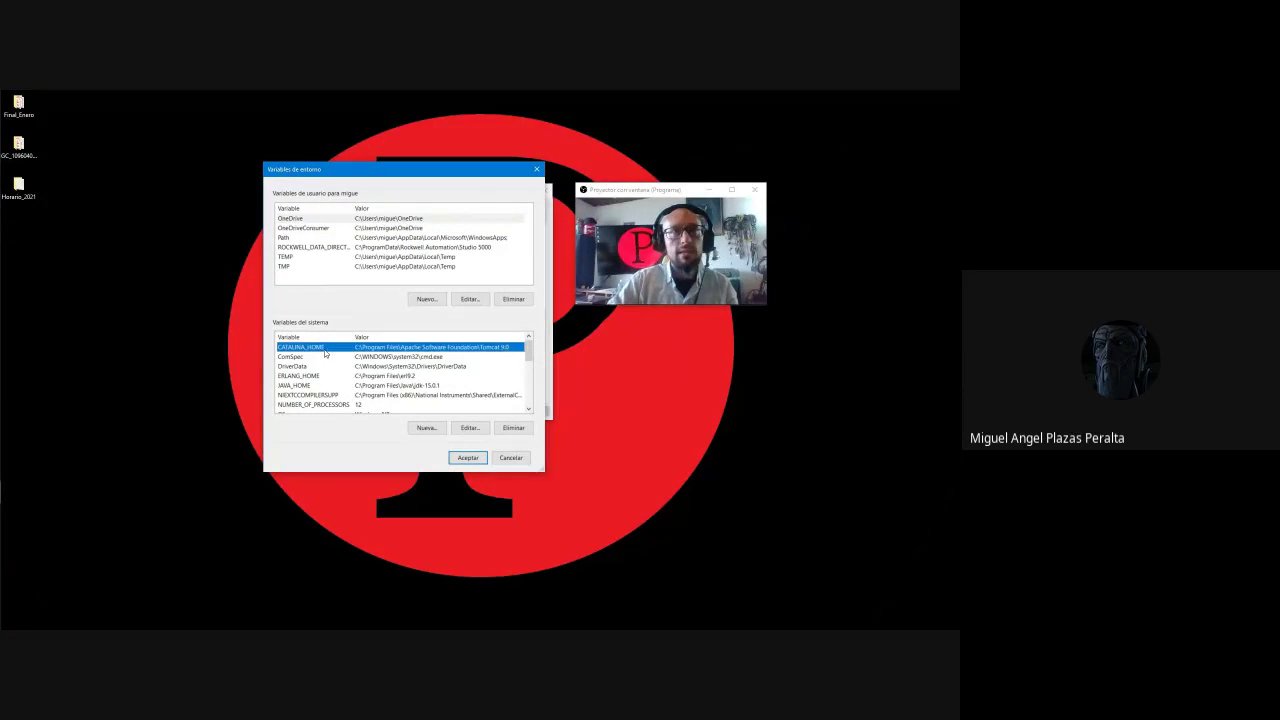
key("super+plus")
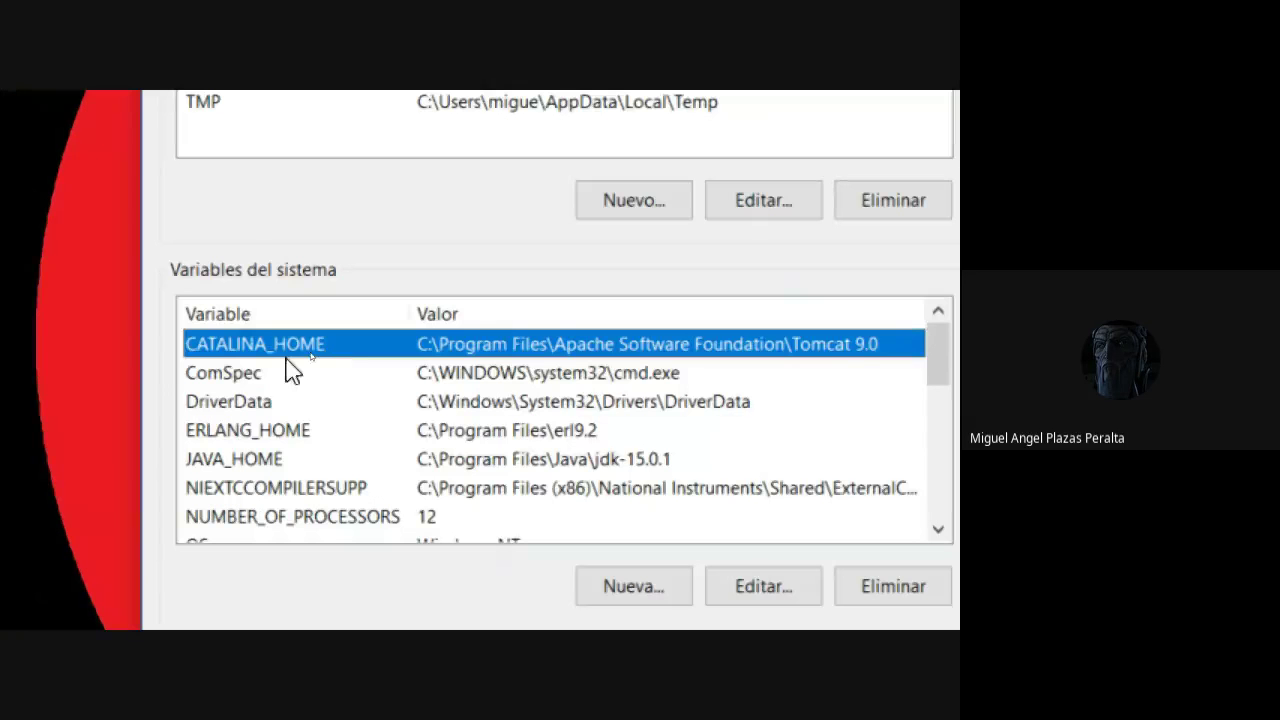
left_click(243, 461)
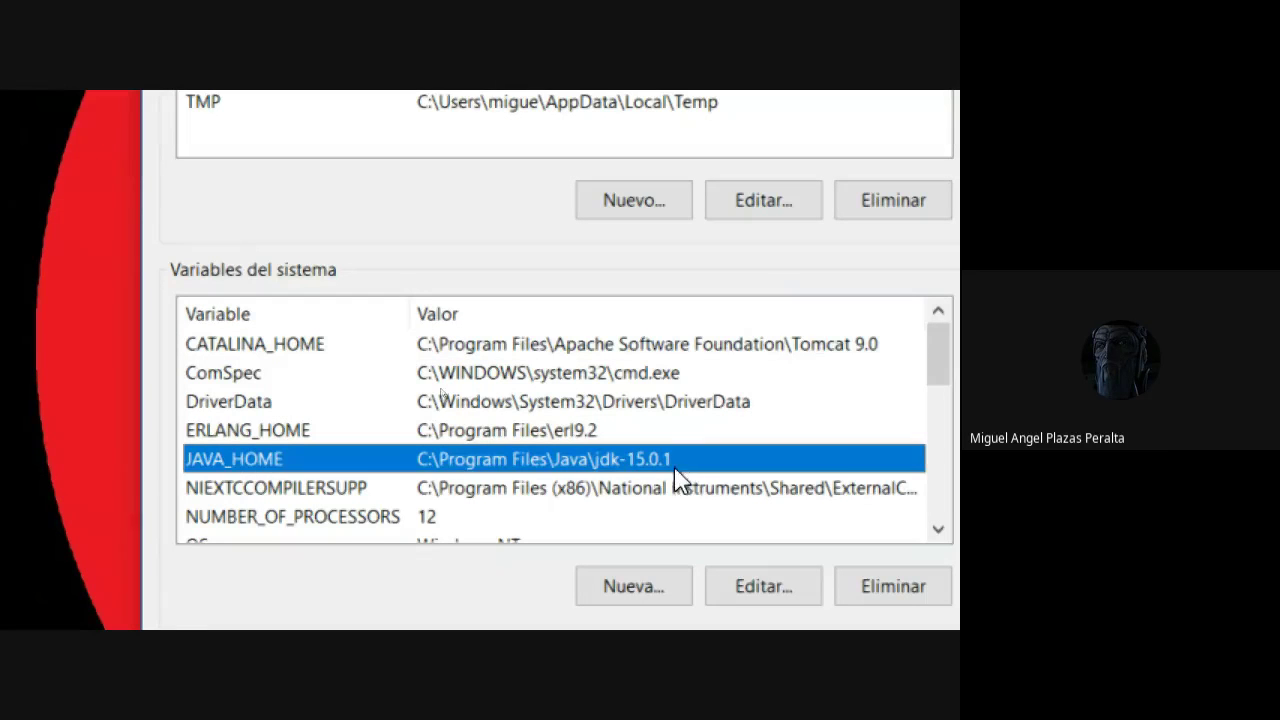
key("ctrl")
key("ctrl")
key("ctrl")
key("ctrl")
left_click(758, 592)
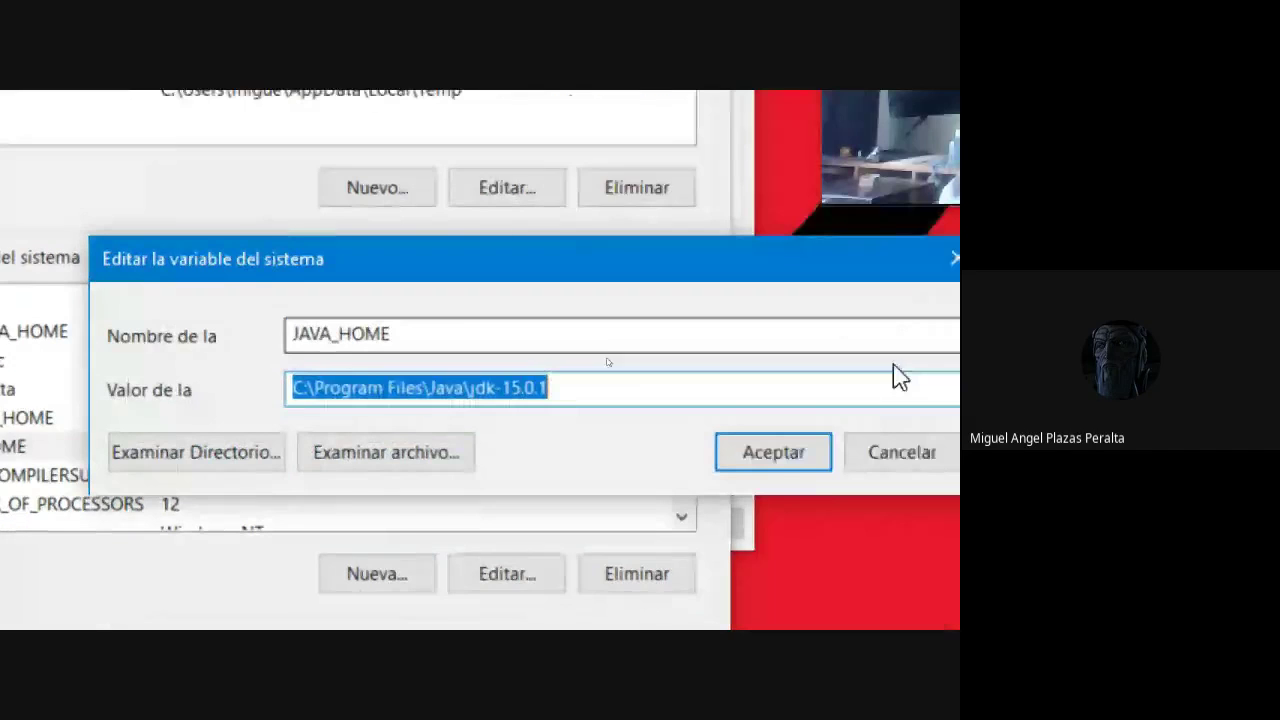
key("ctrl")
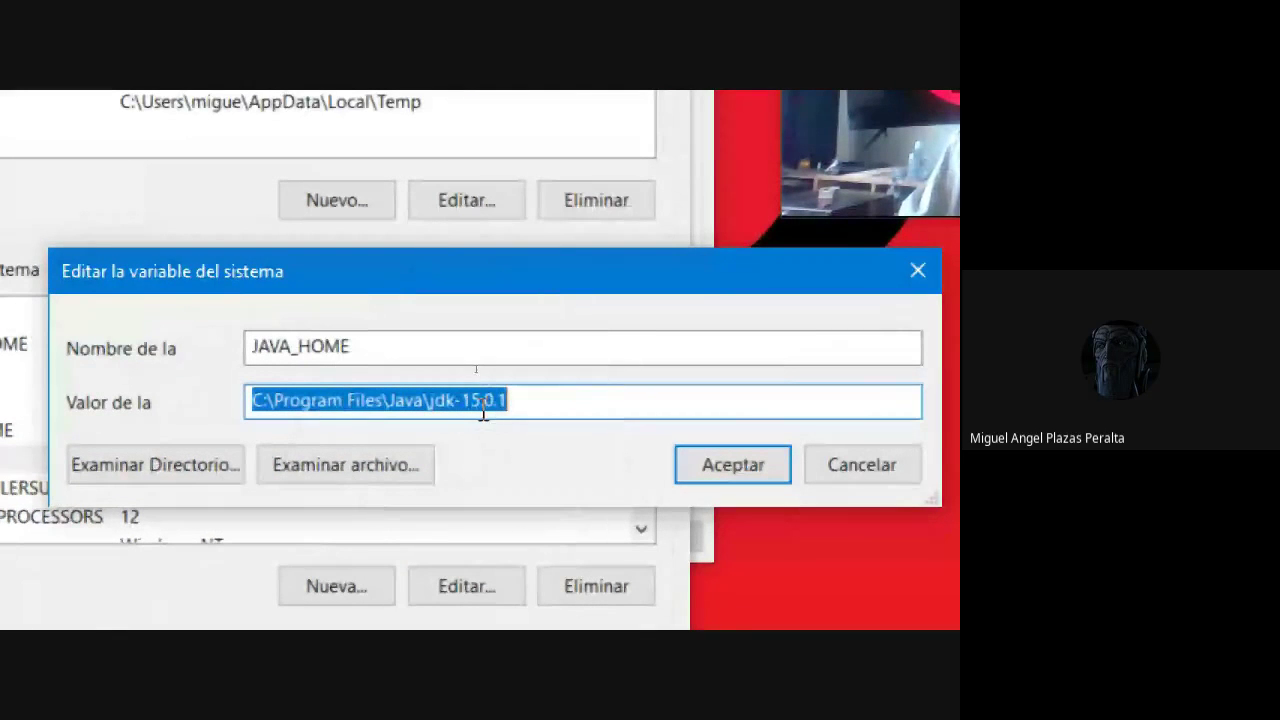
Browse for the JAVA_HOME directory, going through Este equipo and Acer (C:) into Archivos de programa.
left_click(119, 463)
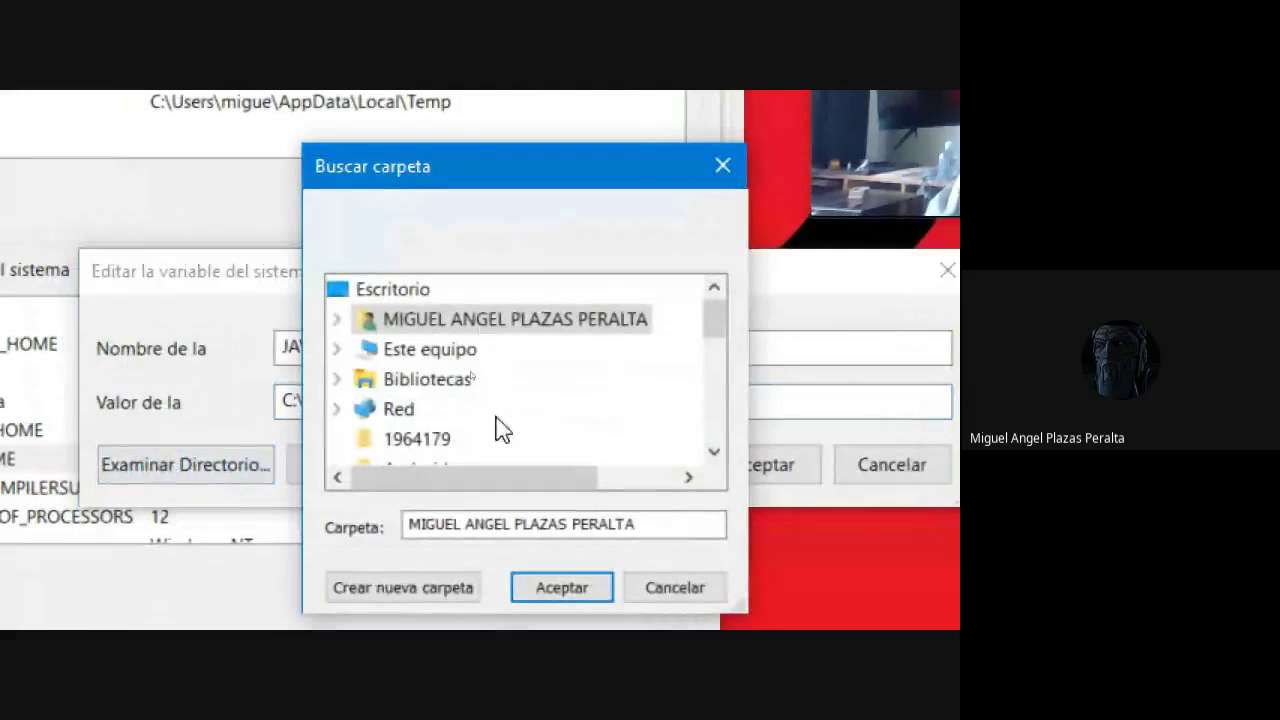
mouse_move(714, 320)
left_mouse_down()
mouse_move(731, 368)
mouse_move(734, 308)
left_mouse_up()
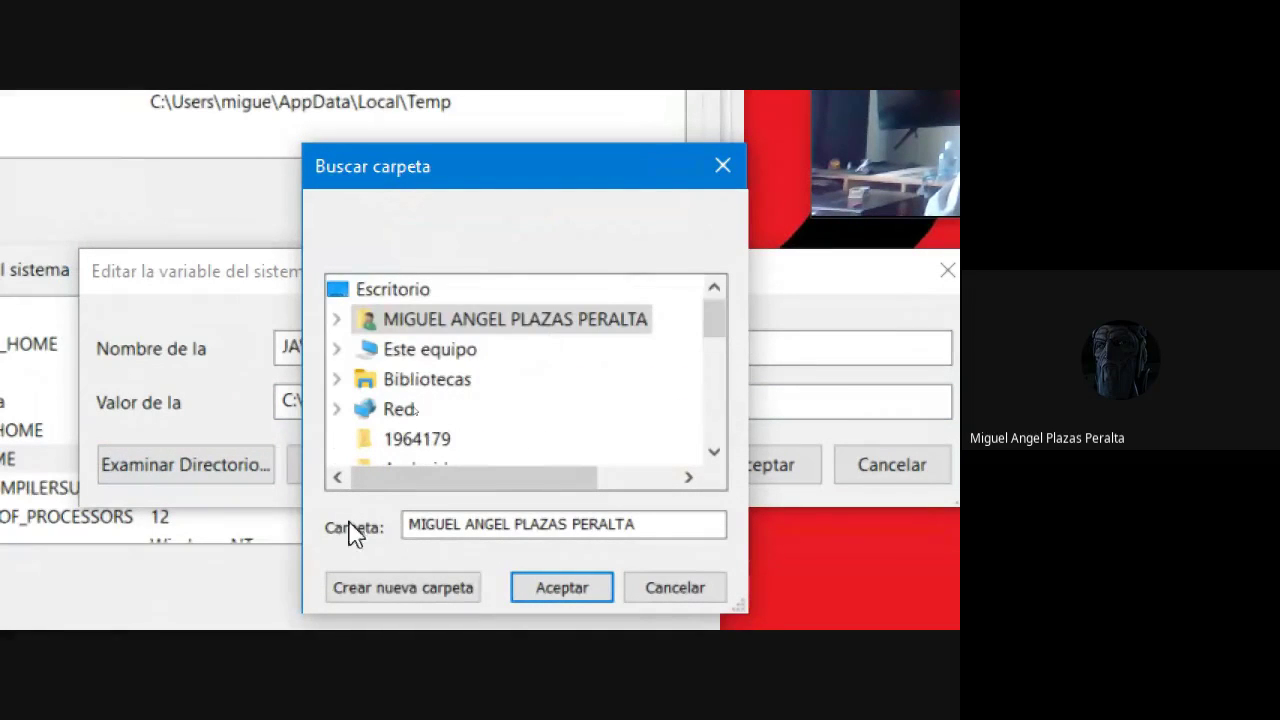
left_click(420, 350)
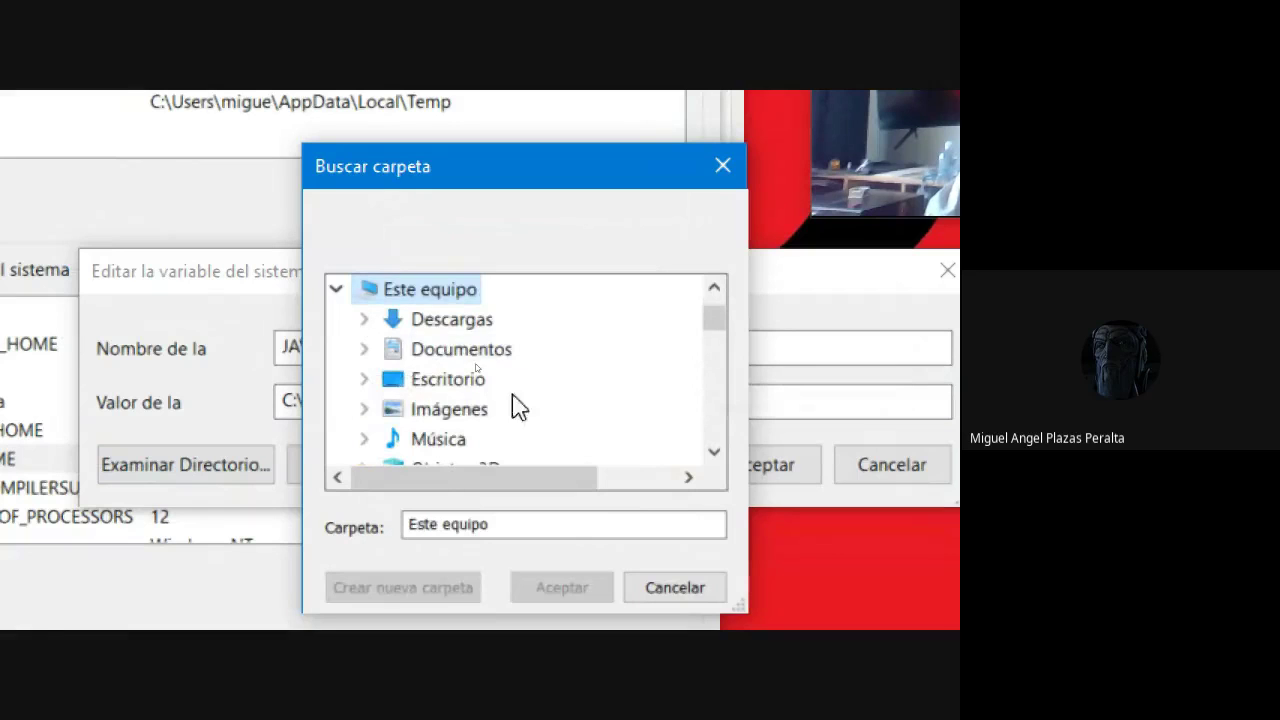
left_click_drag(715, 313, 711, 337)
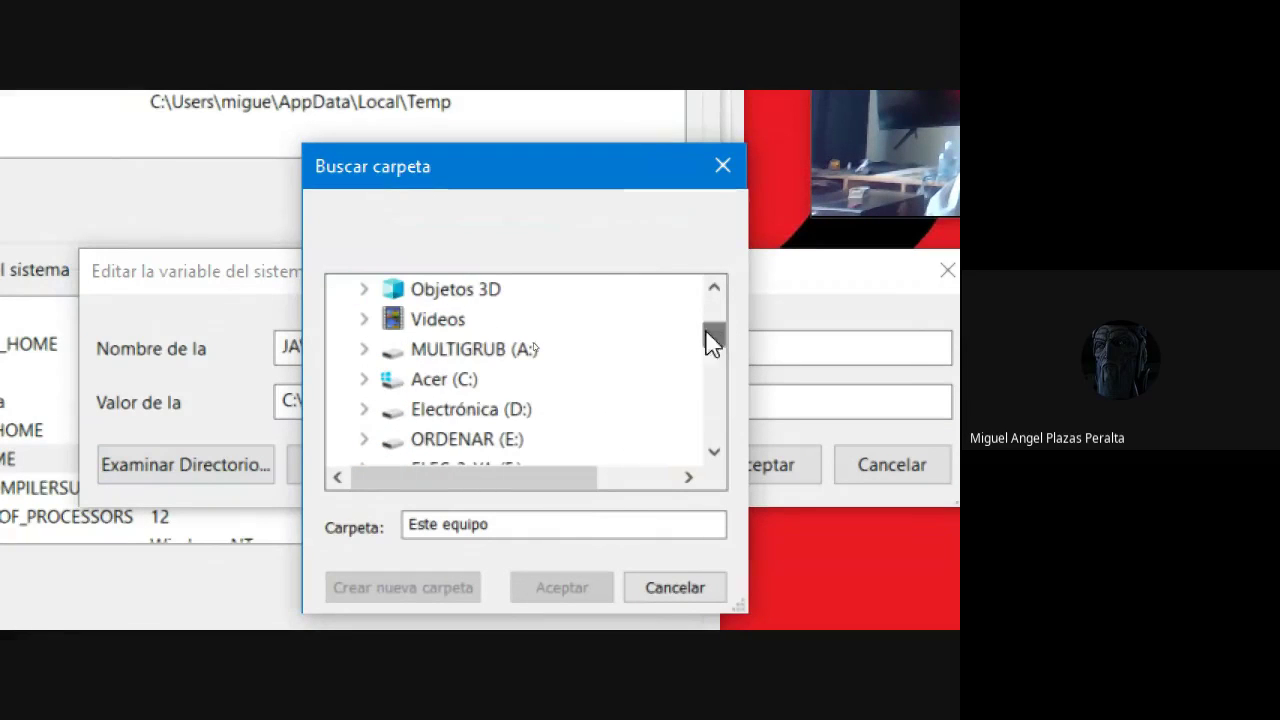
left_click(422, 390)
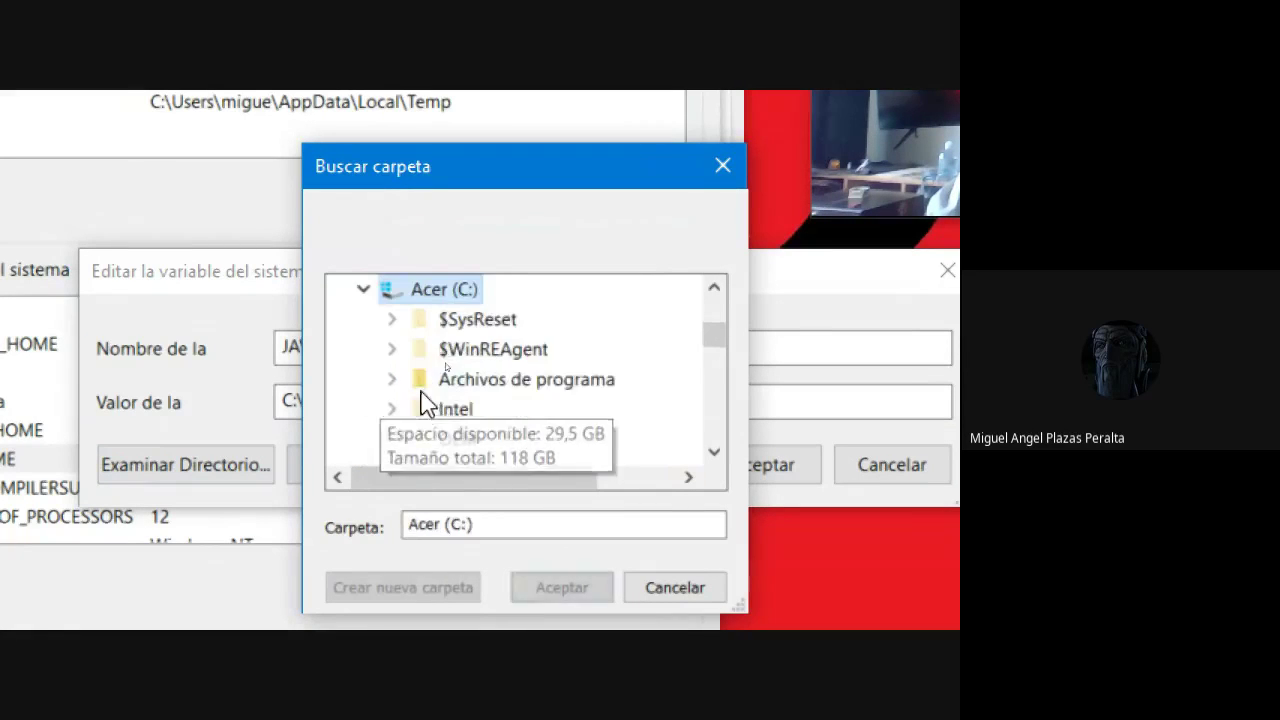
left_click(500, 382)
Choose the jdk-16 folder inside Java as the JAVA_HOME value and accept the variable change.
scroll(725, 340, "down", 4)
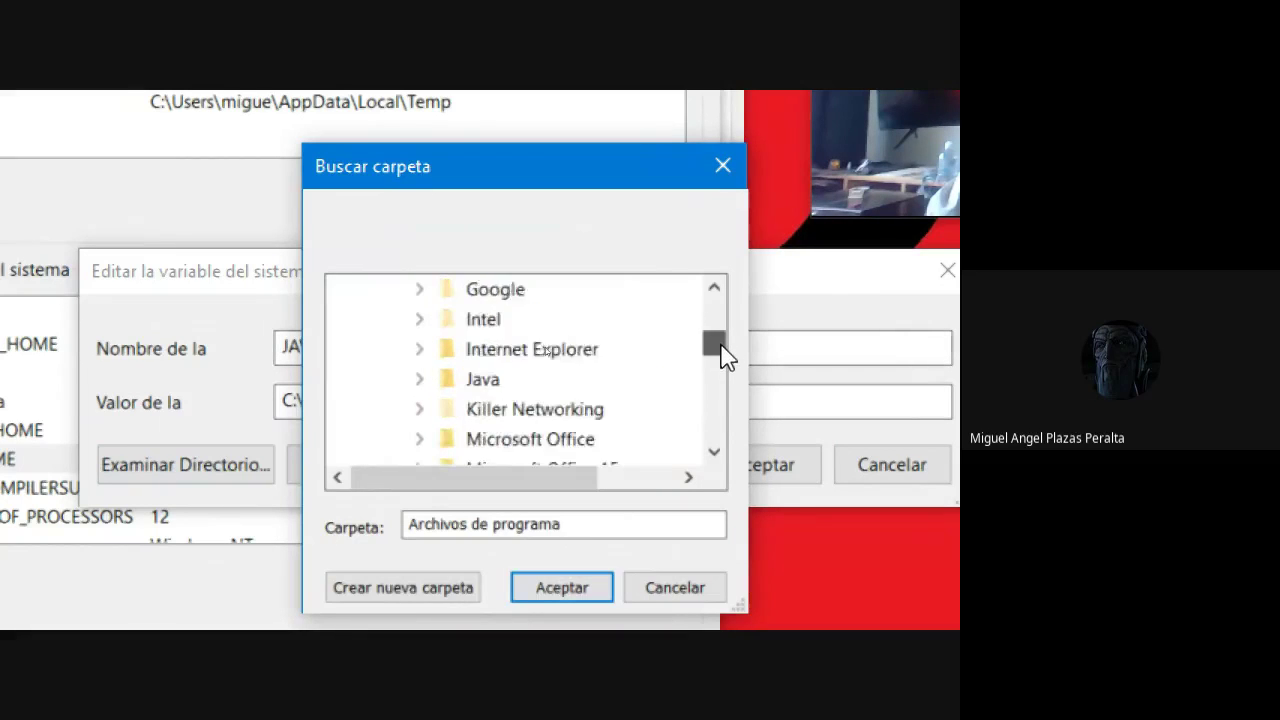
scroll(725, 340, "up", 5)
scroll(725, 340, "down", 1)
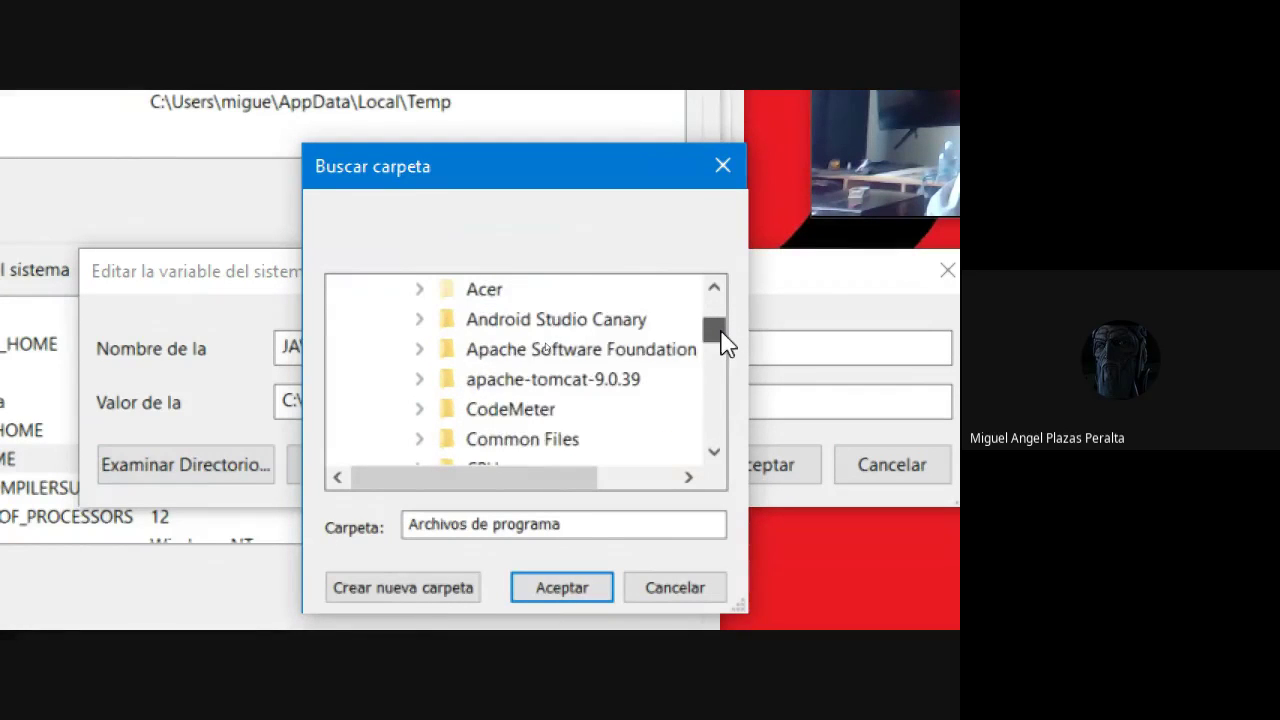
scroll(725, 340, "down", 5)
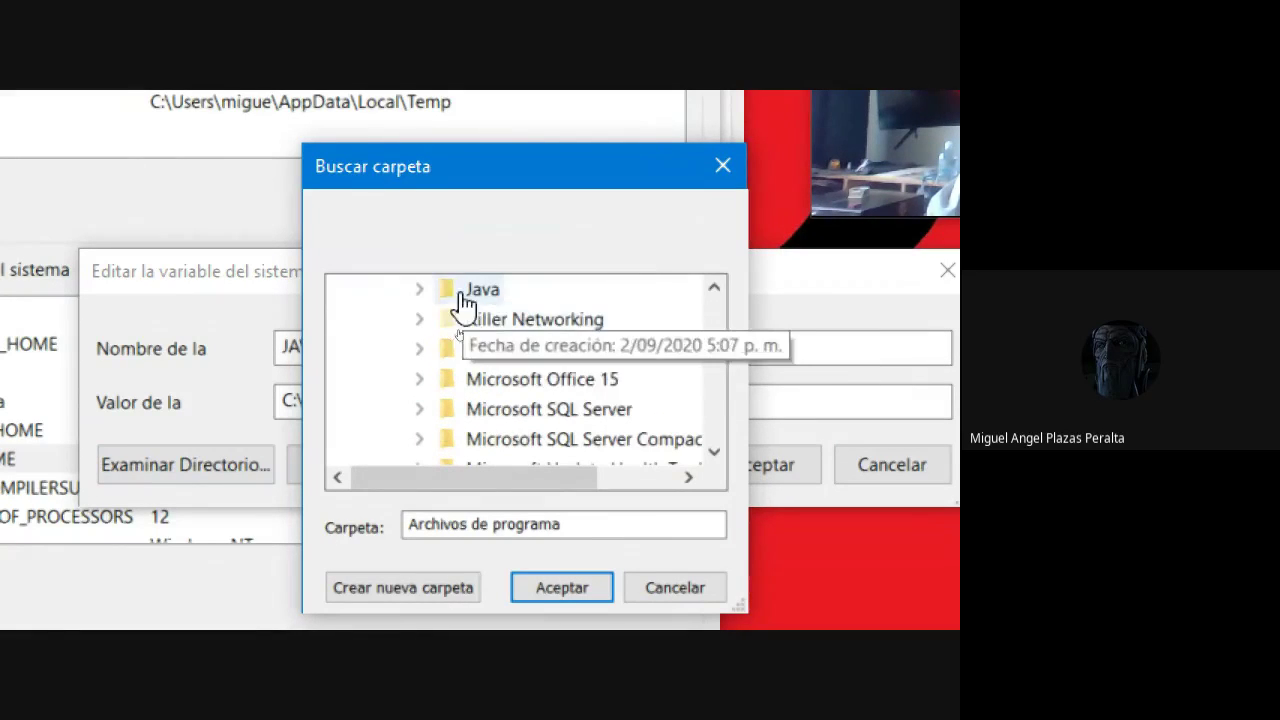
double_click(463, 300)
double_click(520, 347)
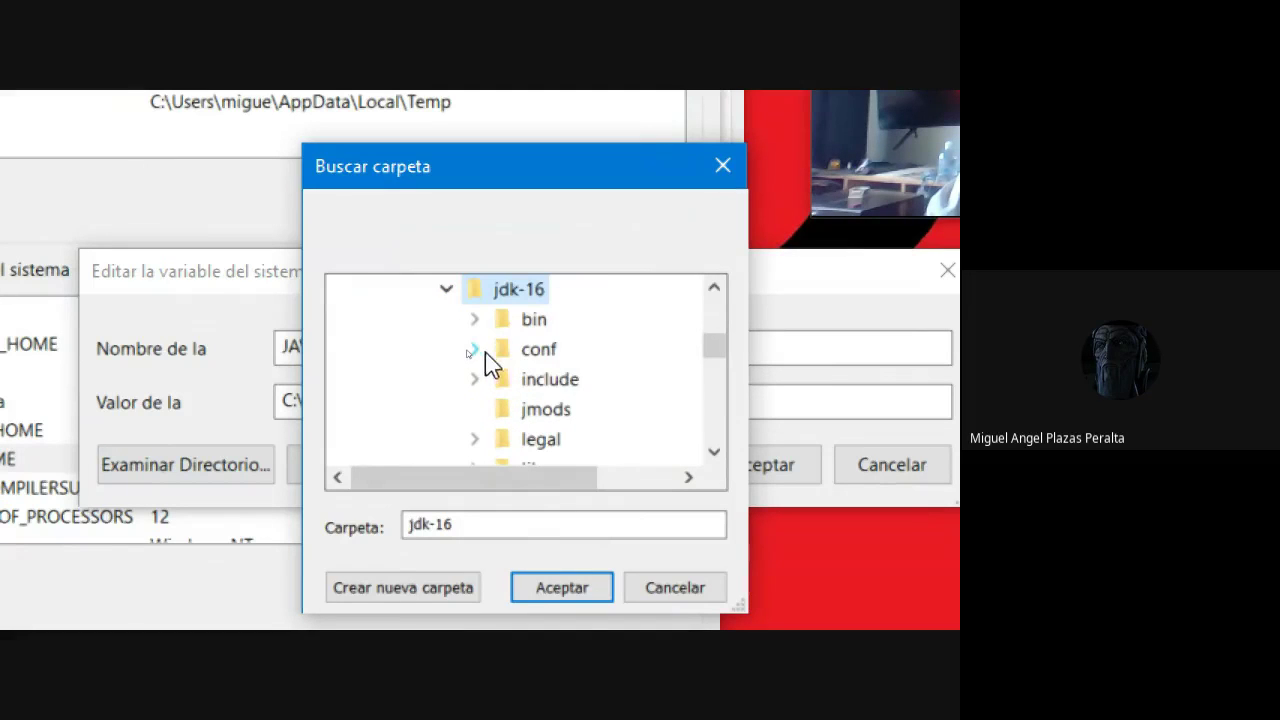
left_click(511, 288)
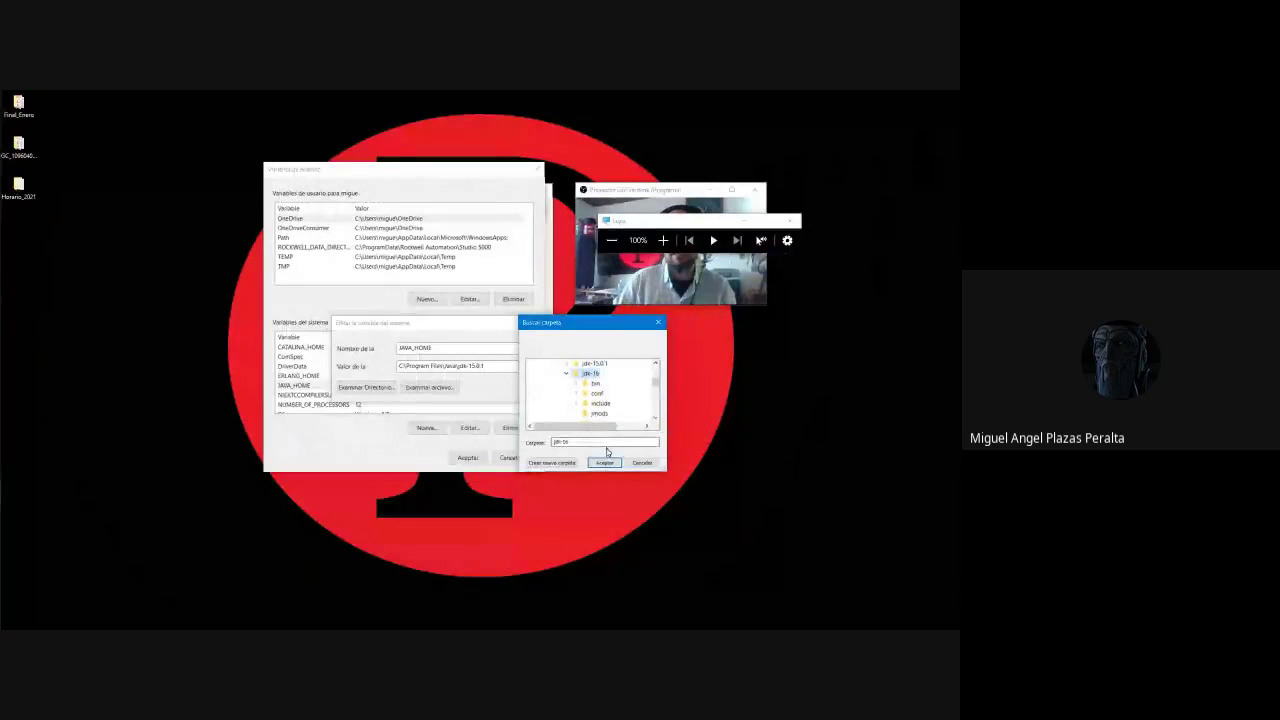
left_click(604, 461)
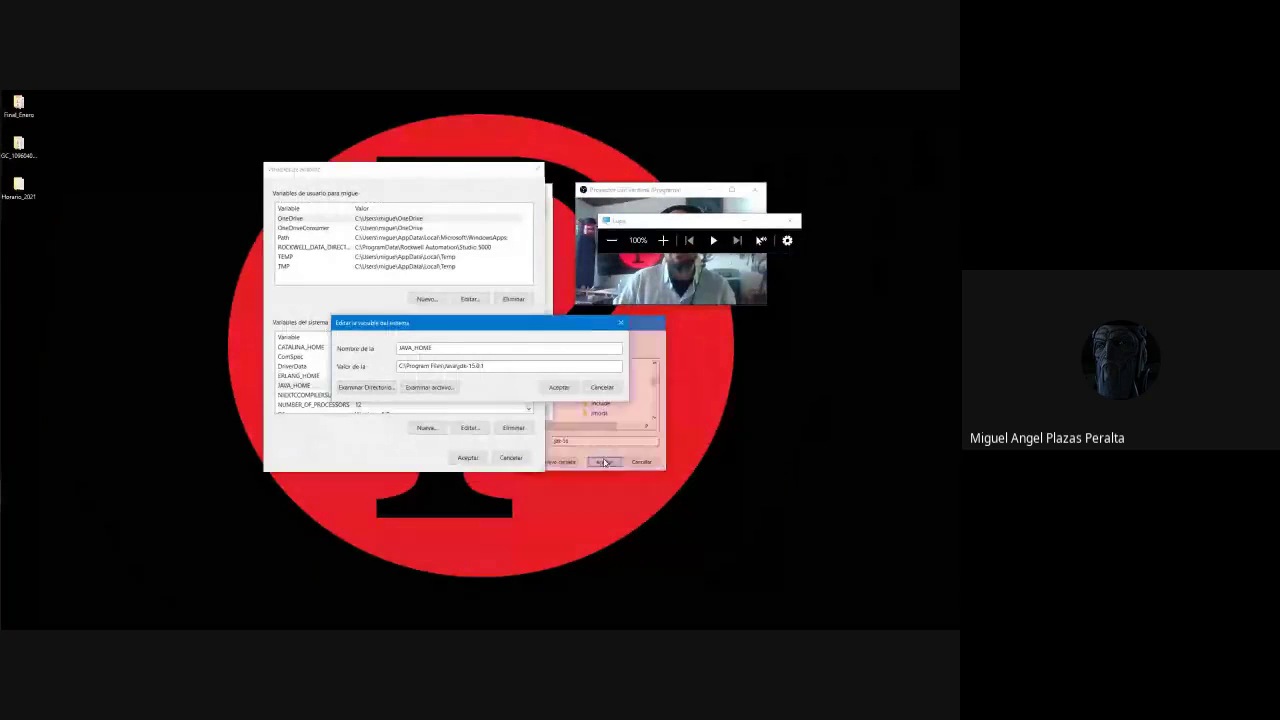
left_click(559, 387)
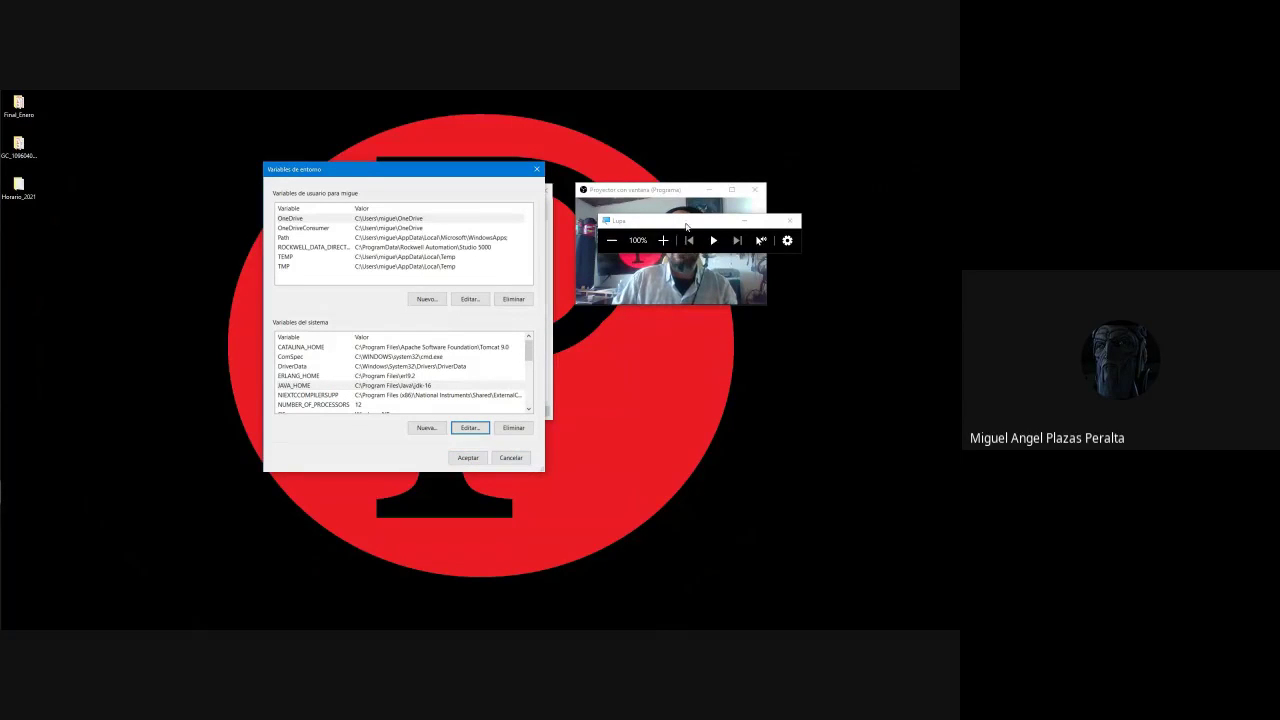
Close the Magnifier, shift the webcam window aside and open the Path system variable for editing.
left_click(789, 220)
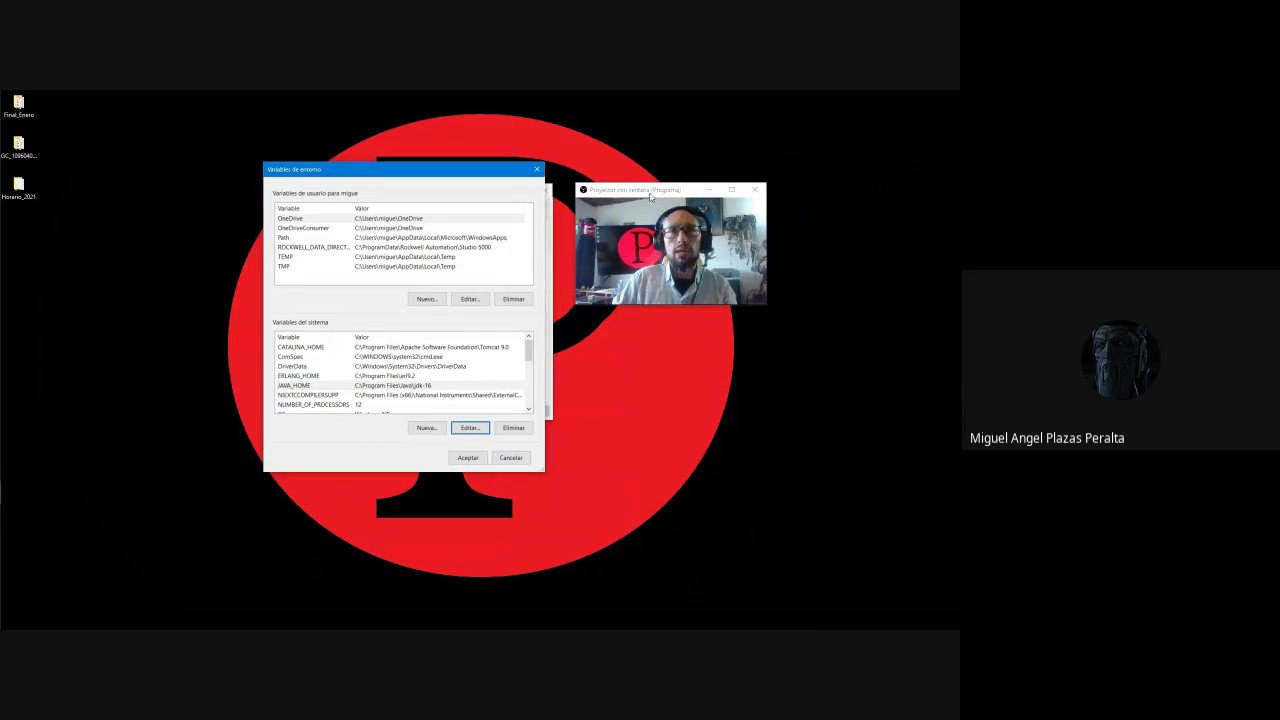
left_click_drag(650, 196, 684, 194)
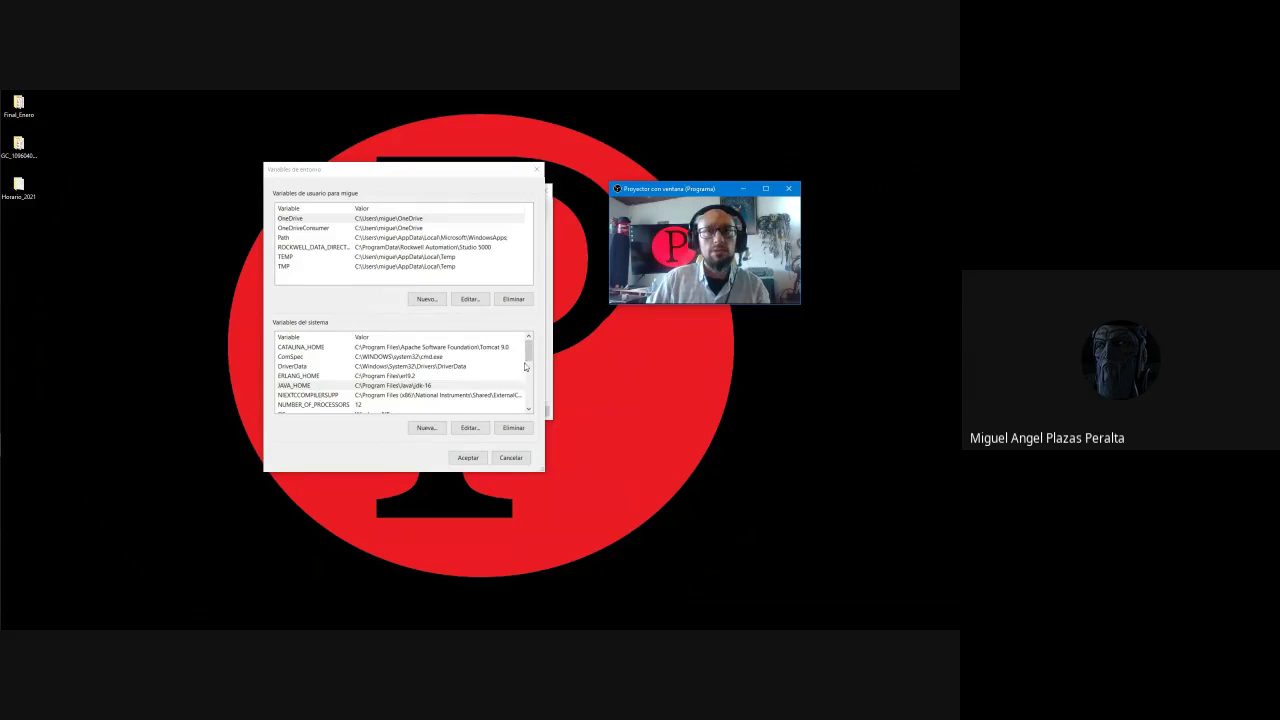
left_click_drag(528, 360, 528, 372)
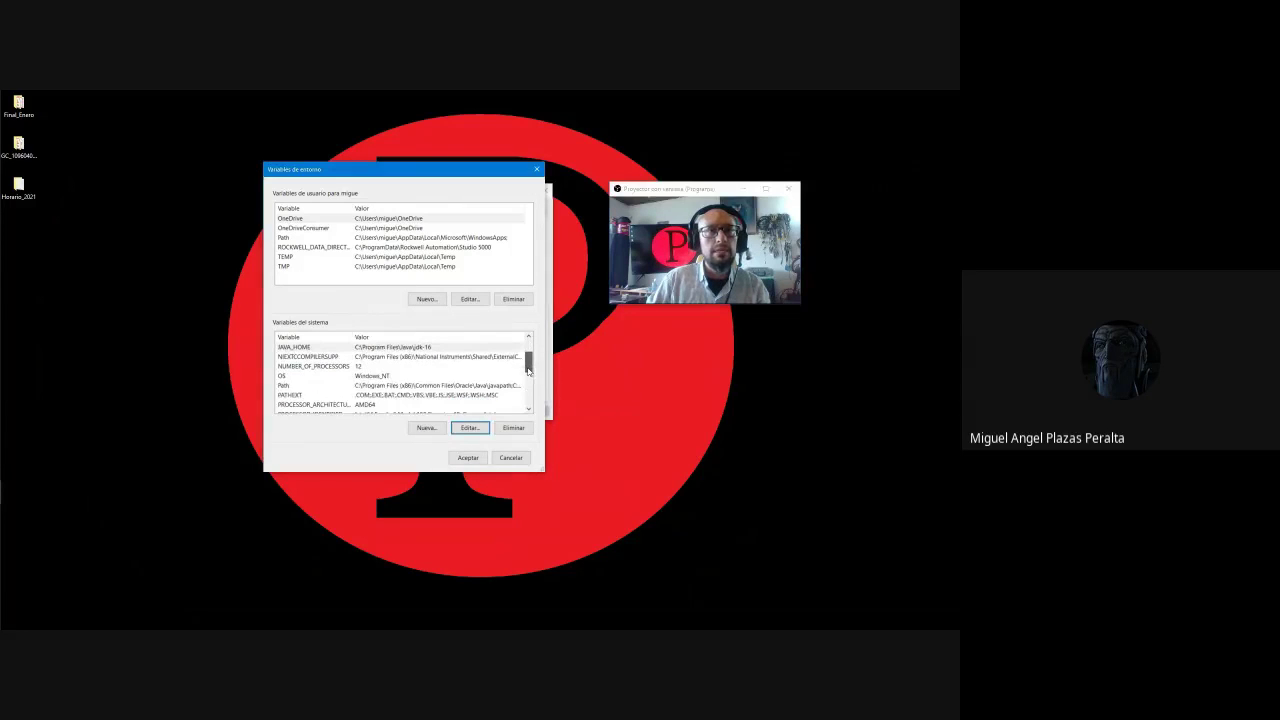
left_click(362, 387)
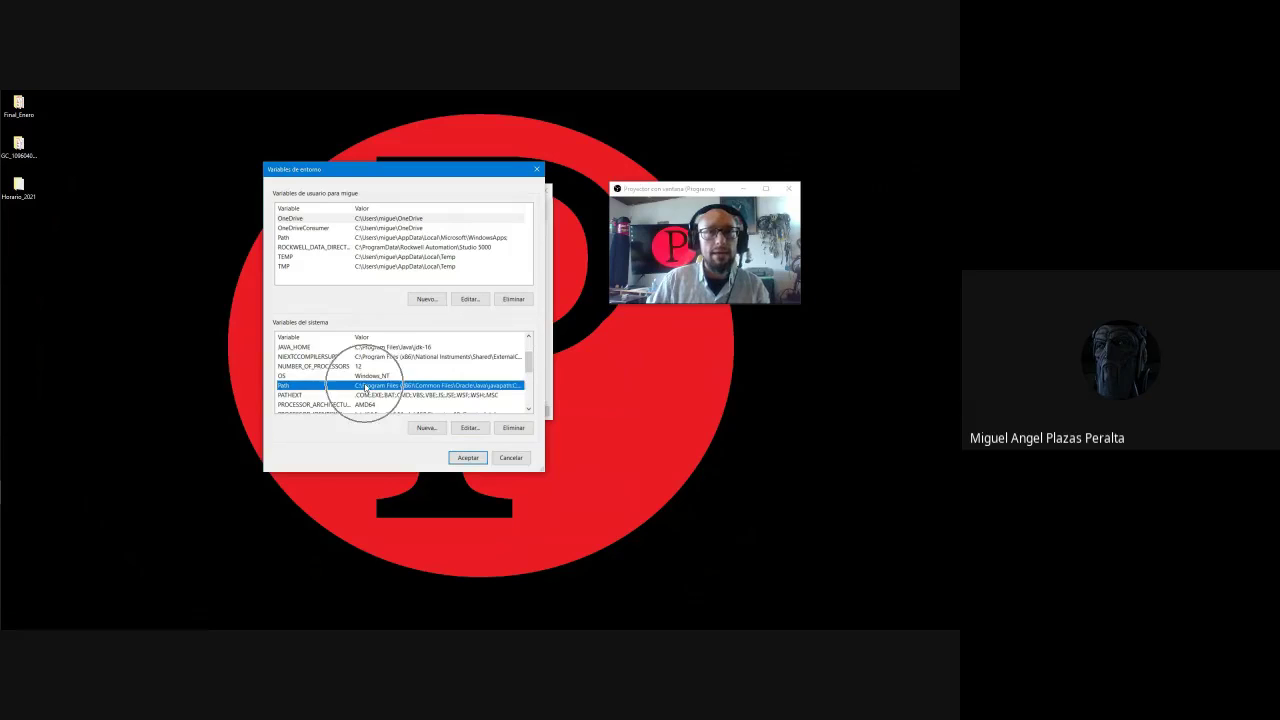
left_click(469, 427)
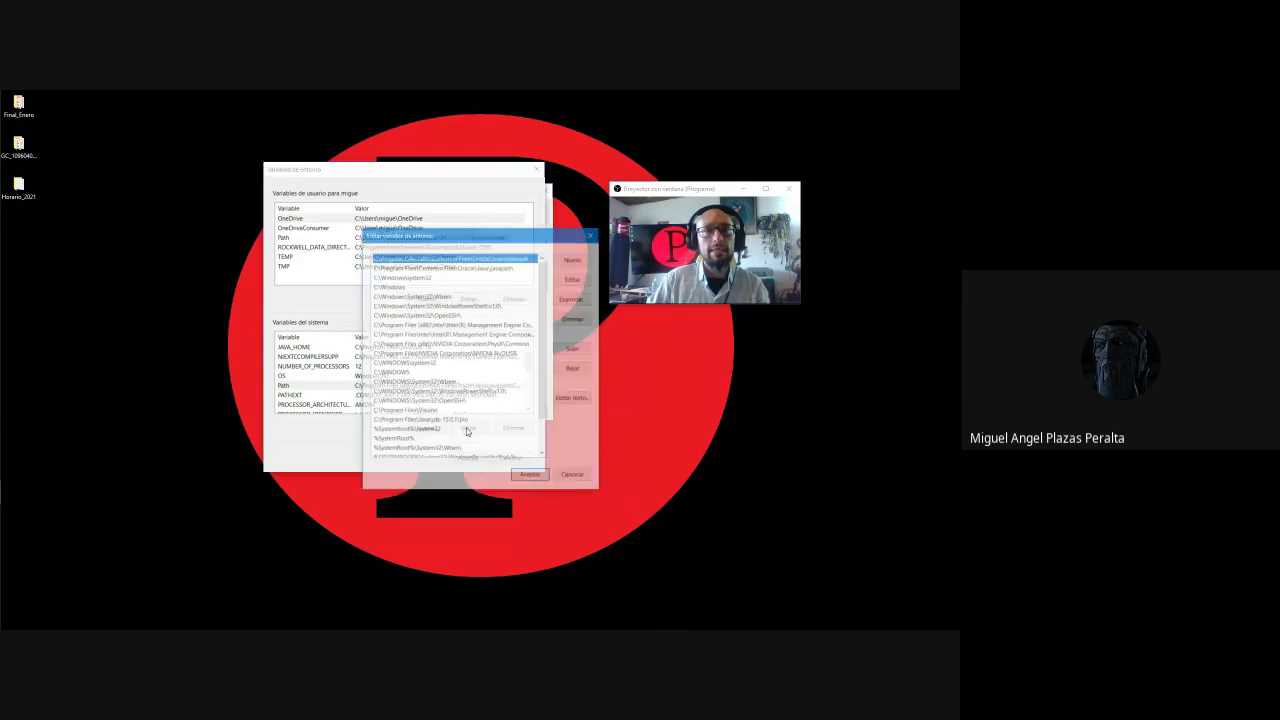
Locate and select the jdk-15.0.1\bin entry in the Path list, with the screen magnified around it.
scroll(543, 318, "down", 2)
scroll(543, 318, "up", 2)
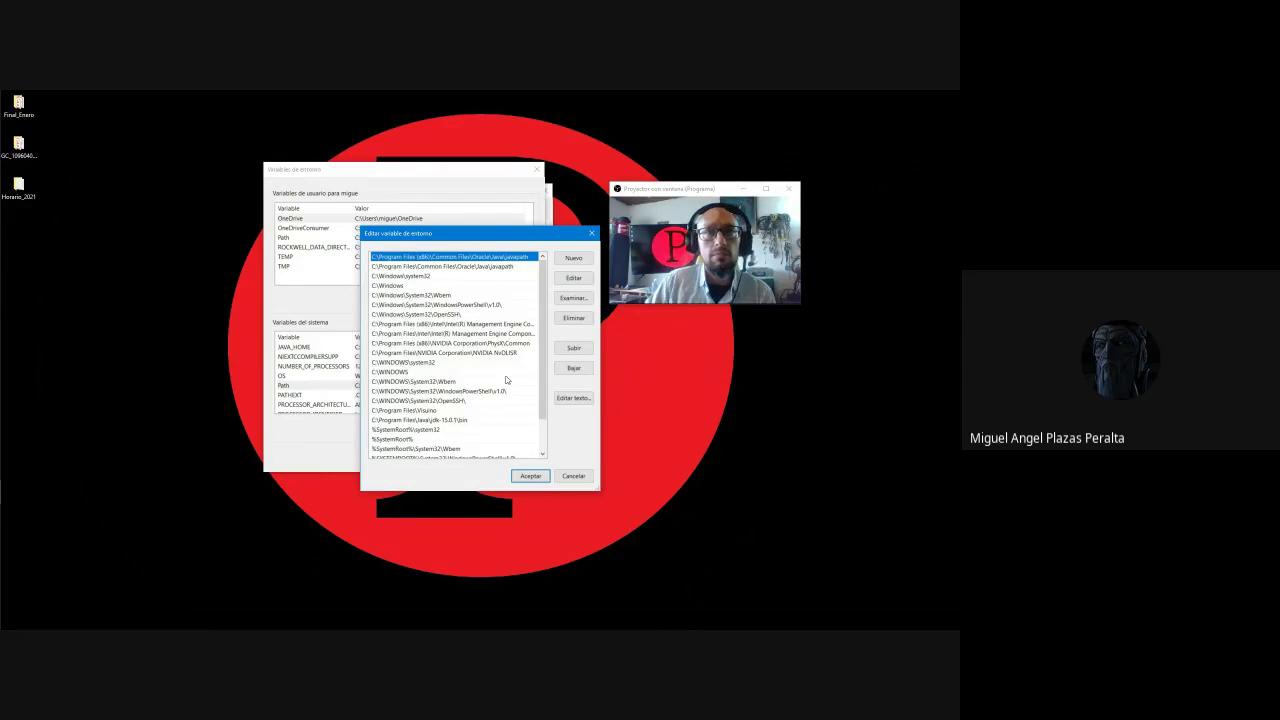
left_click_drag(545, 389, 546, 422)
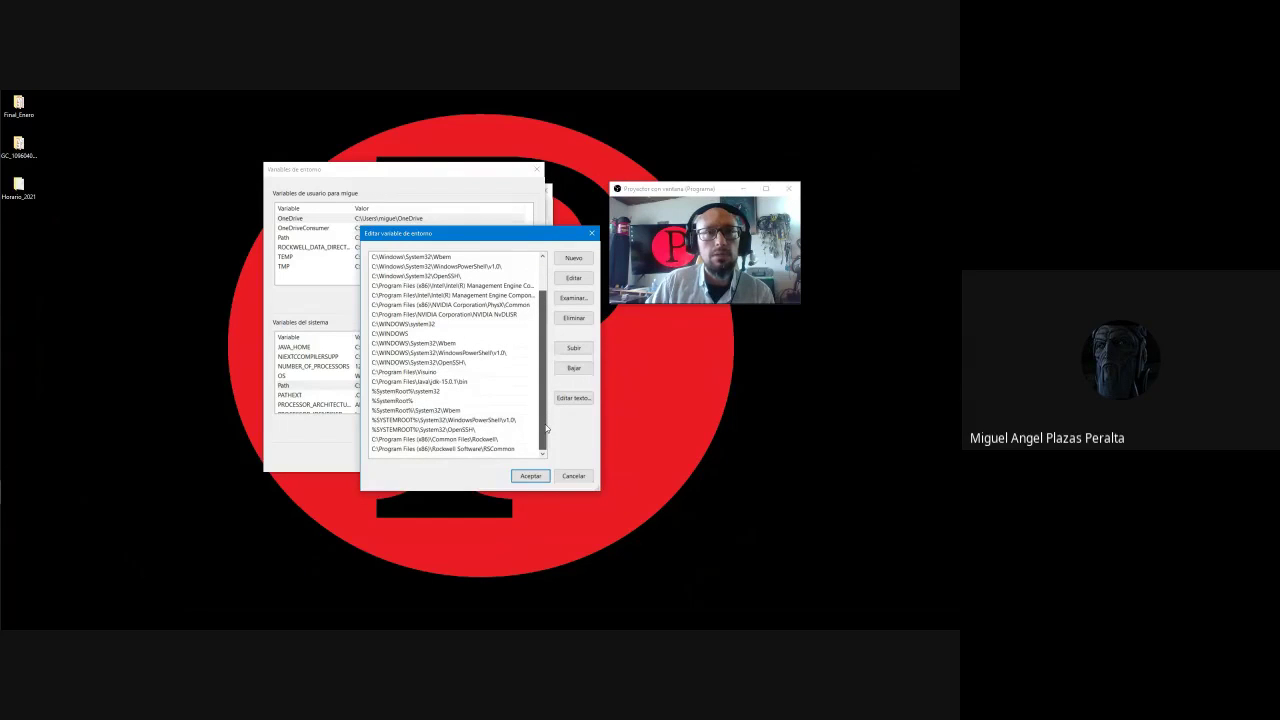
left_click_drag(546, 423, 546, 390)
left_click(439, 421)
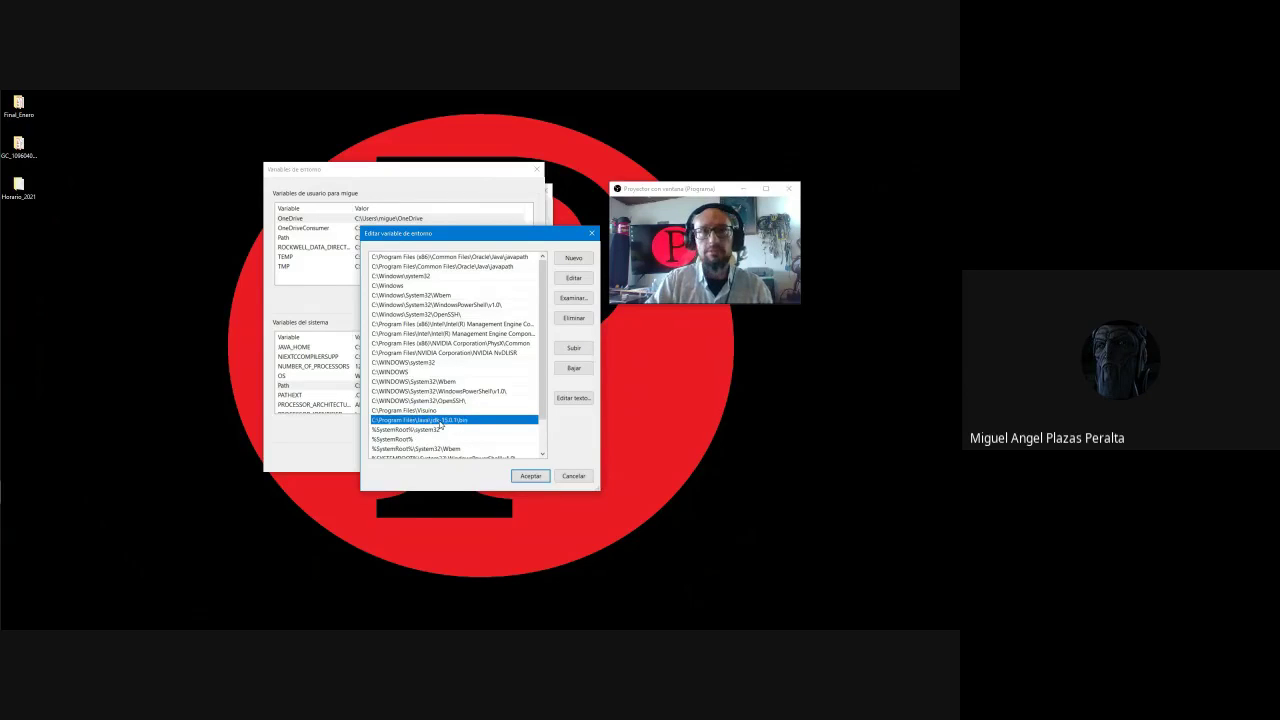
key("super+plus")
key("super+plus")
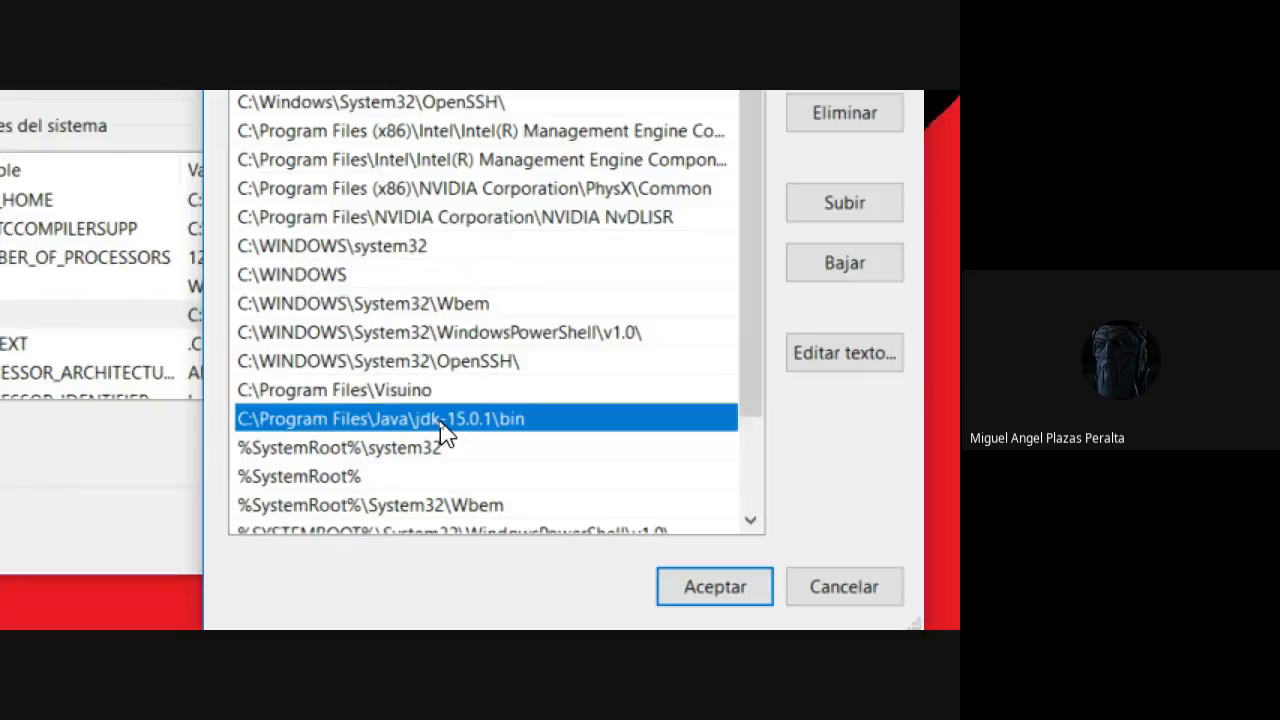
key("super+plus")
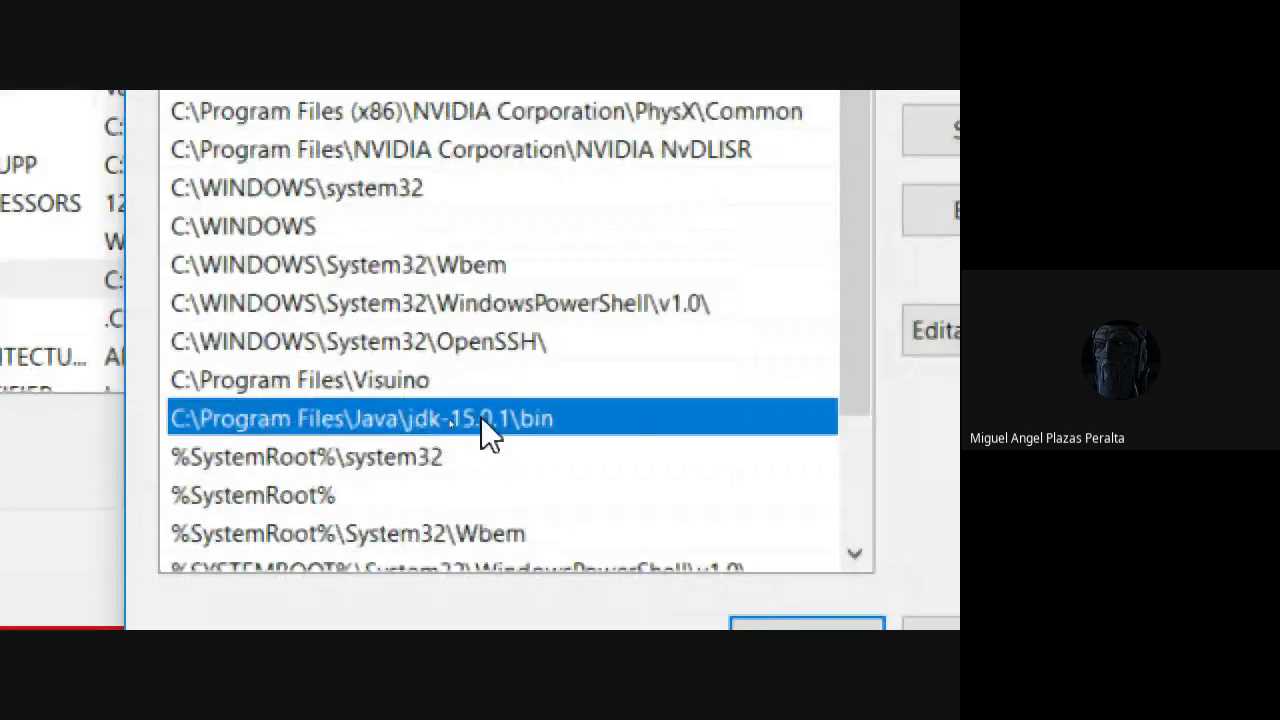
key("ctrl")
key("ctrl")
key("super+minus")
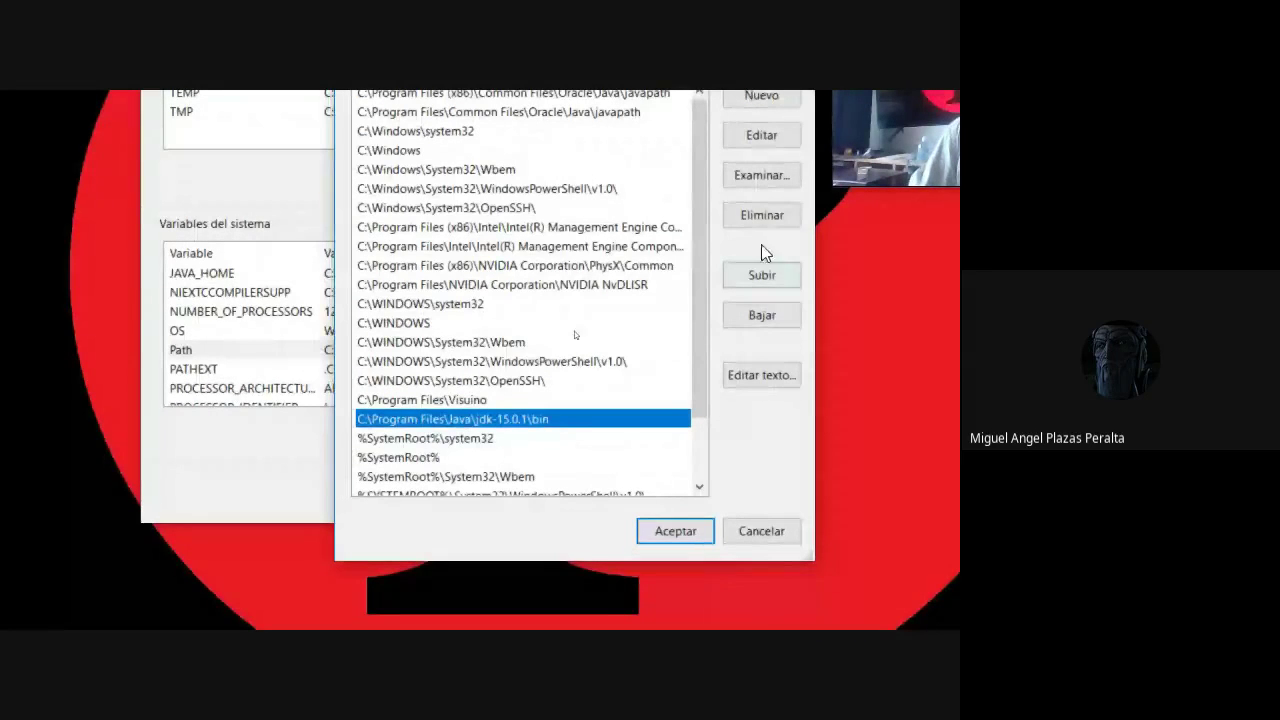
Browse for a replacement folder for the selected Java entry, going through Este equipo and Acer (C:) into Archivos de programa.
left_click(758, 137)
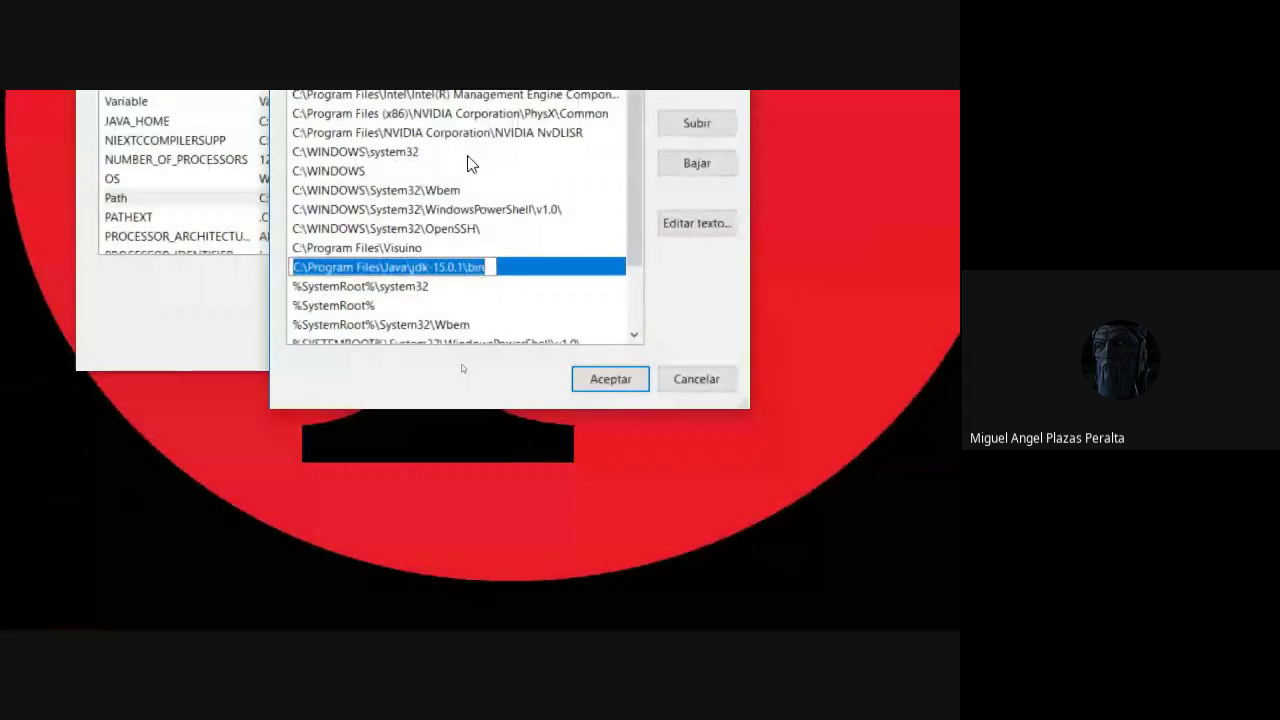
left_click(486, 358)
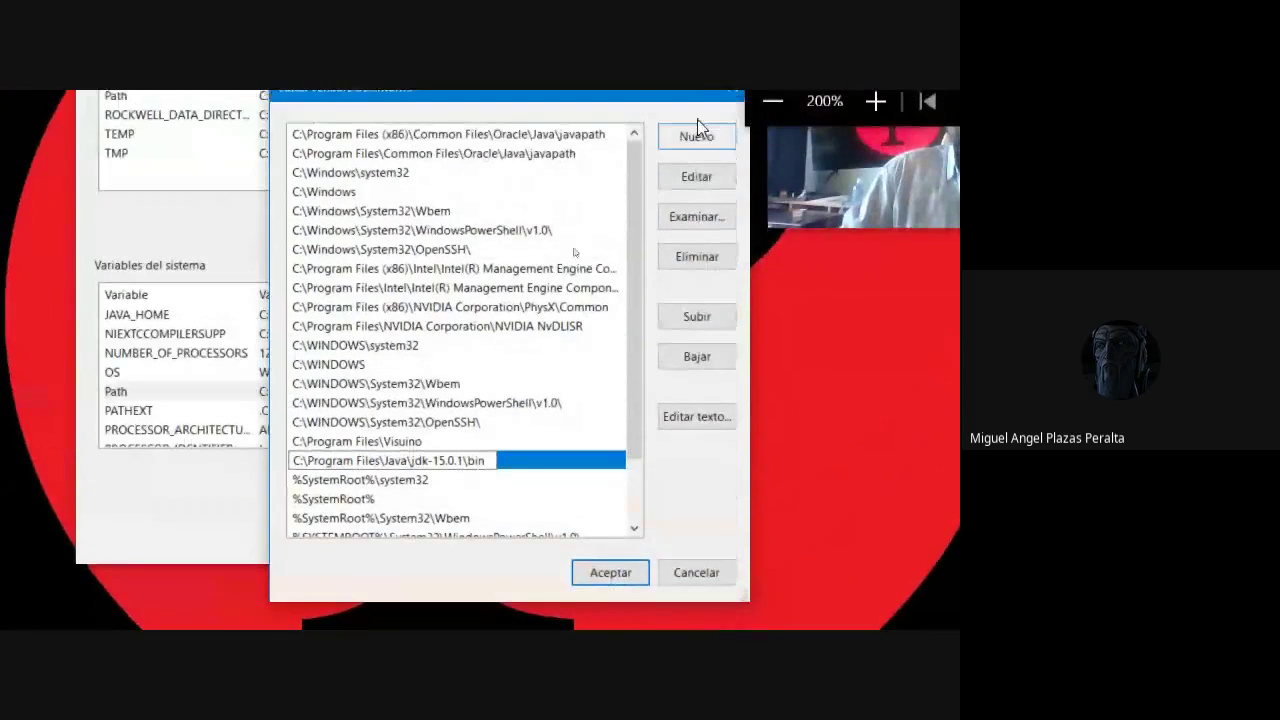
left_click(697, 222)
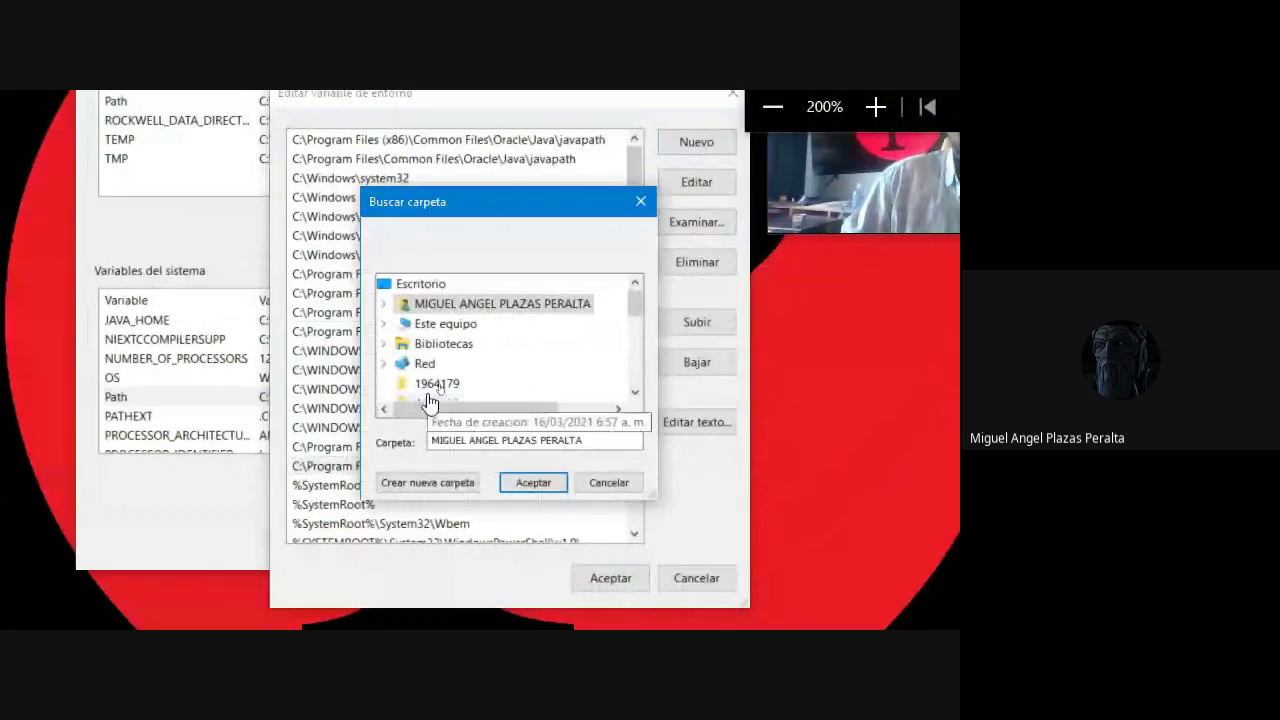
mouse_move(640, 301)
left_mouse_down()
mouse_move(639, 318)
mouse_move(636, 292)
left_mouse_up()
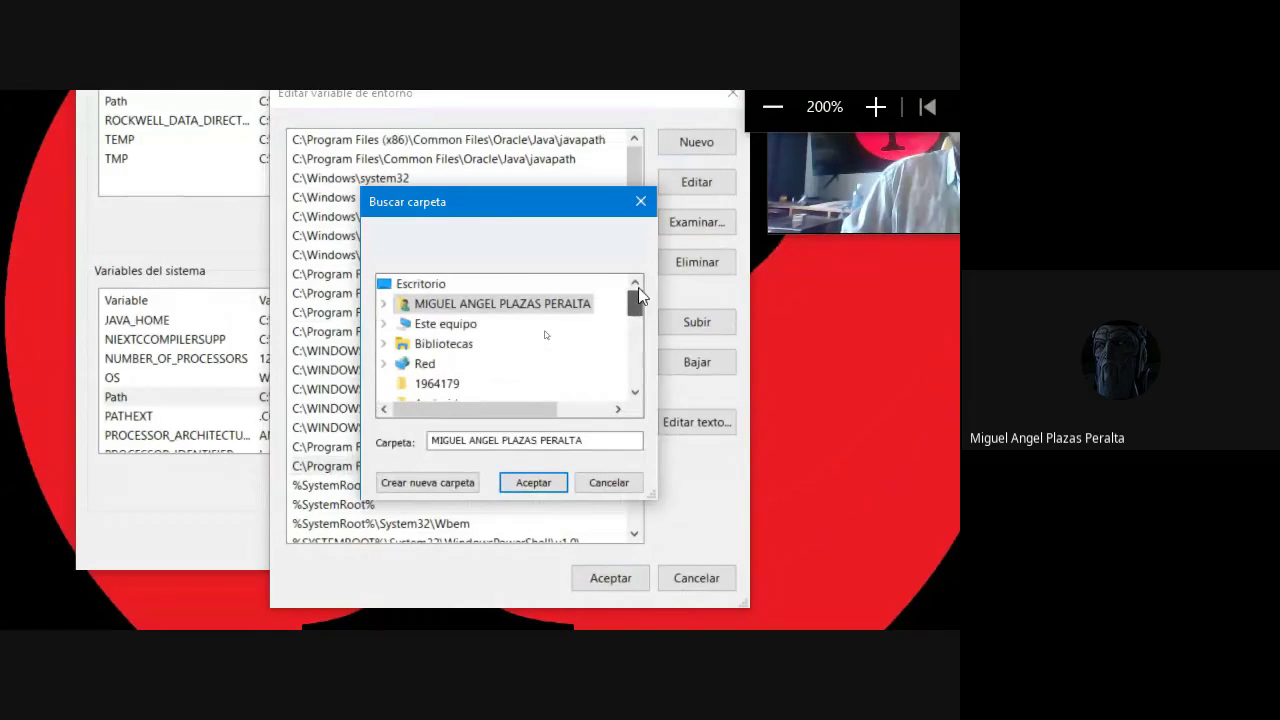
left_click(397, 325)
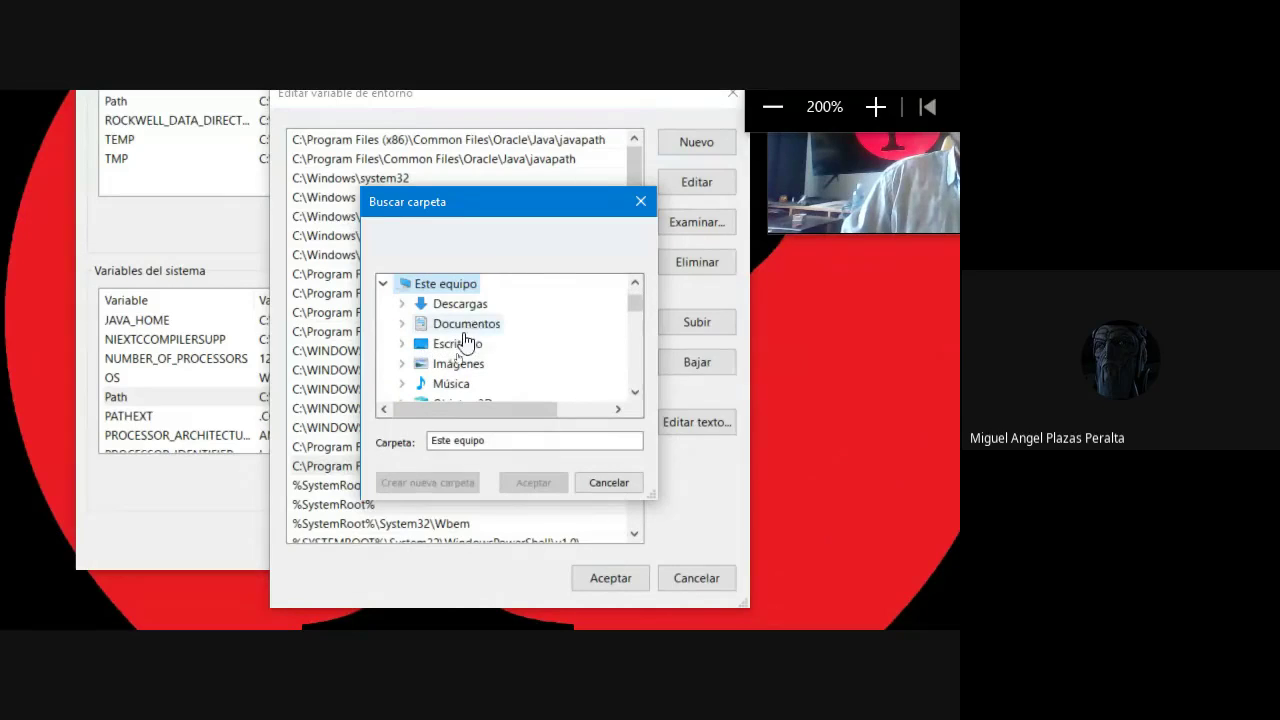
scroll(639, 305, "down", 2)
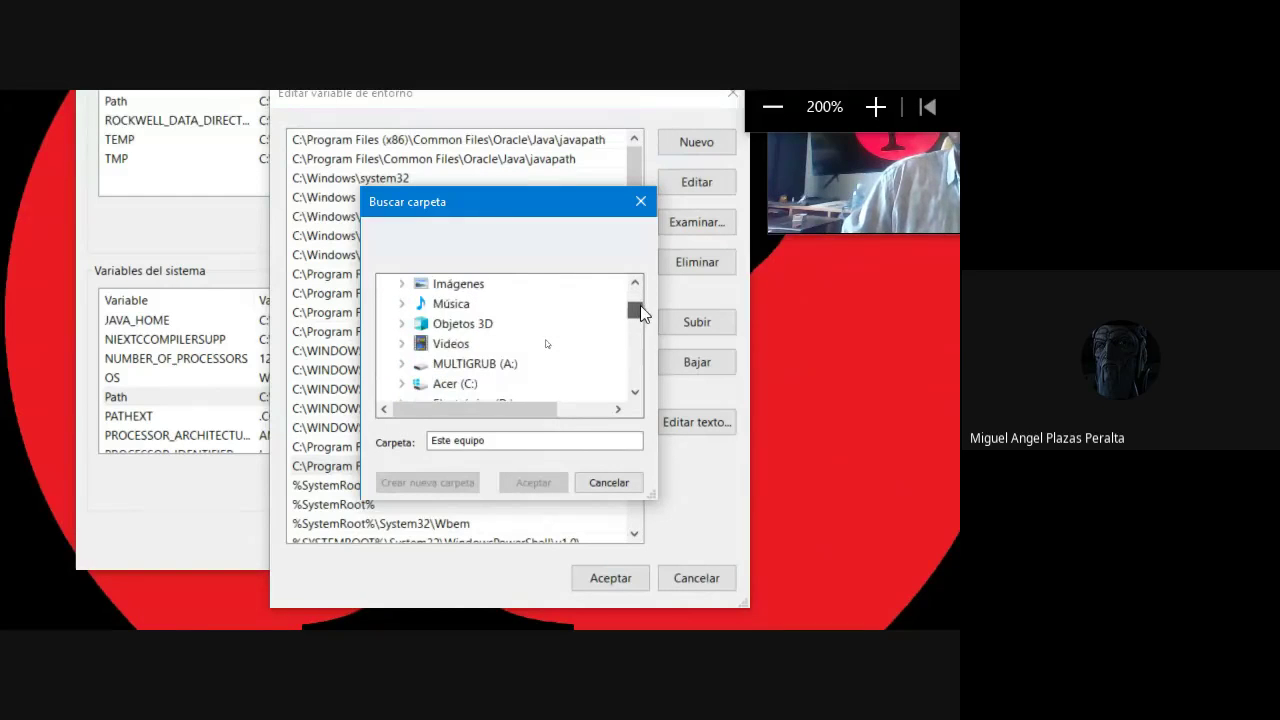
left_click(401, 384)
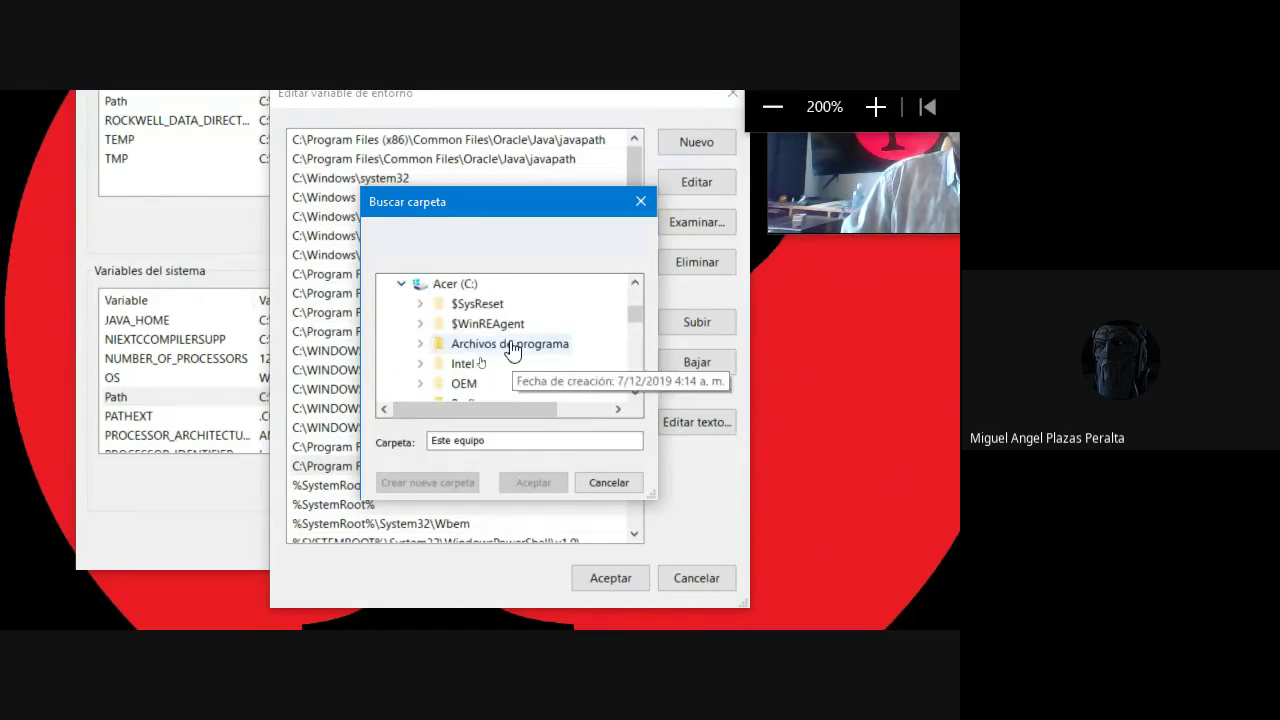
double_click(508, 346)
Set the Path entry to the bin folder of jdk-16 under Java, moving the folder browser off the entry list.
left_click_drag(632, 308, 633, 318)
left_click(440, 343)
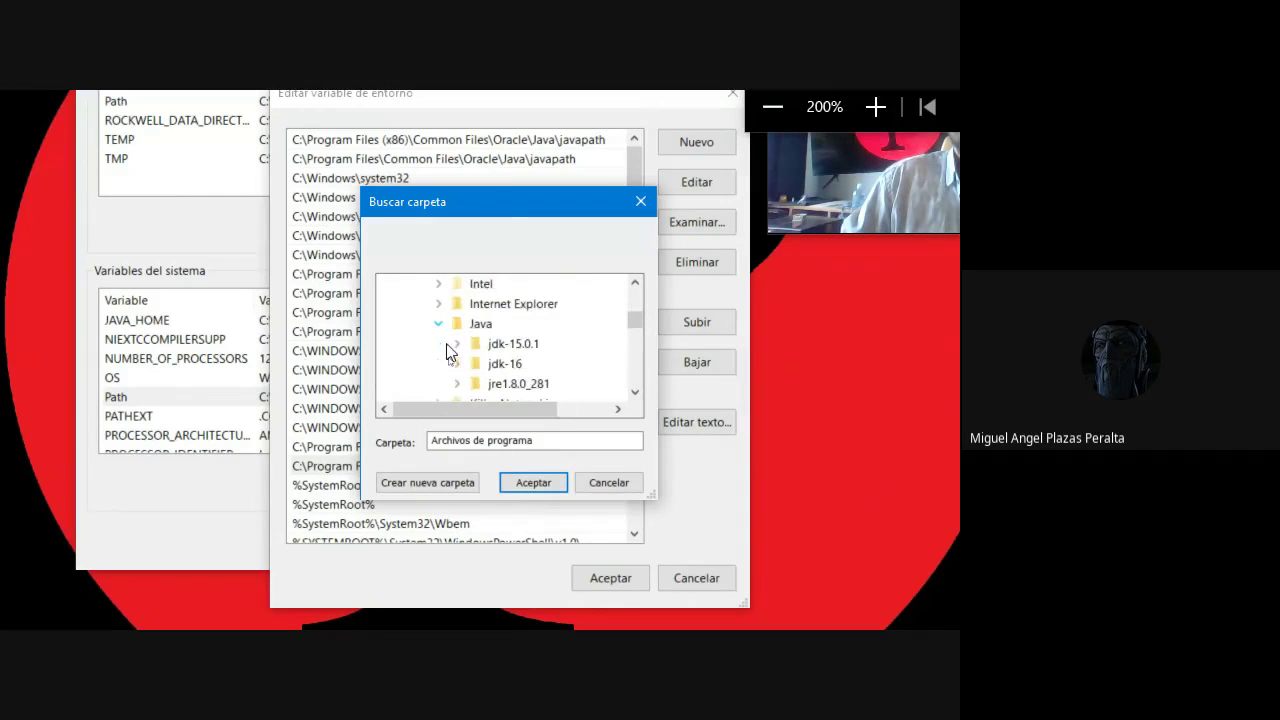
left_click_drag(506, 193, 751, 231)
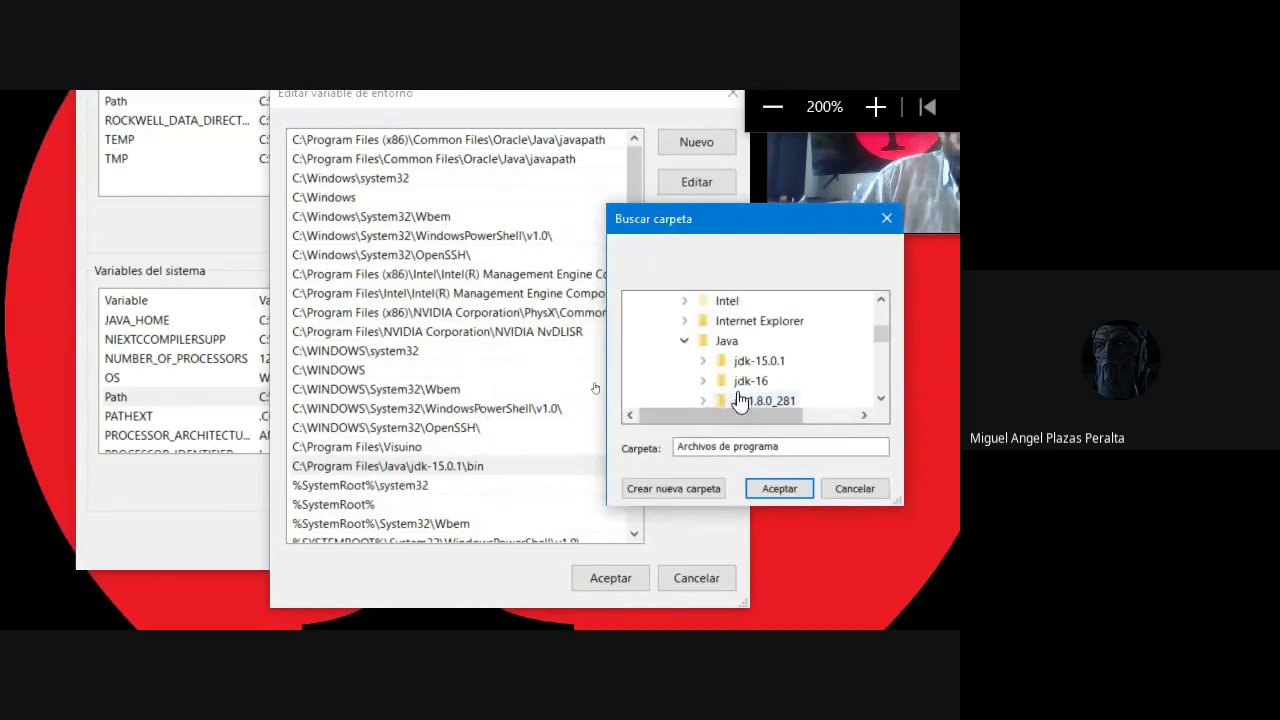
left_click(704, 380)
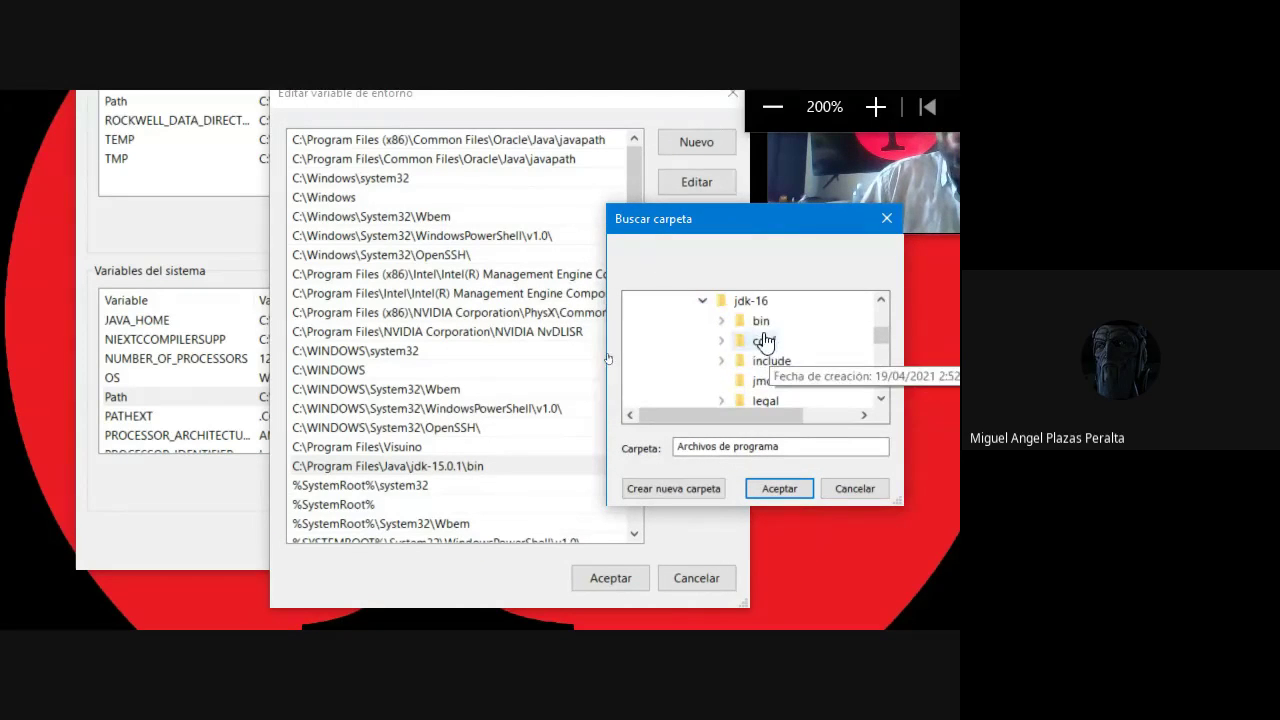
left_click(762, 322)
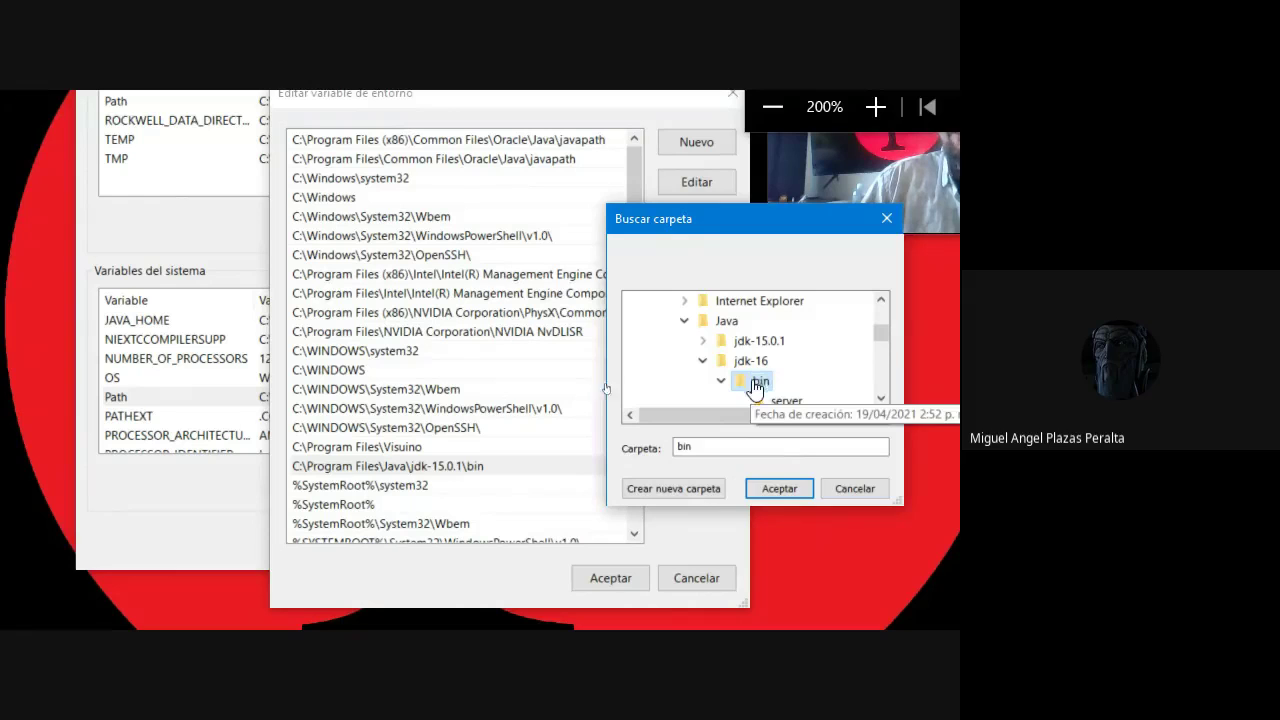
left_click(768, 489)
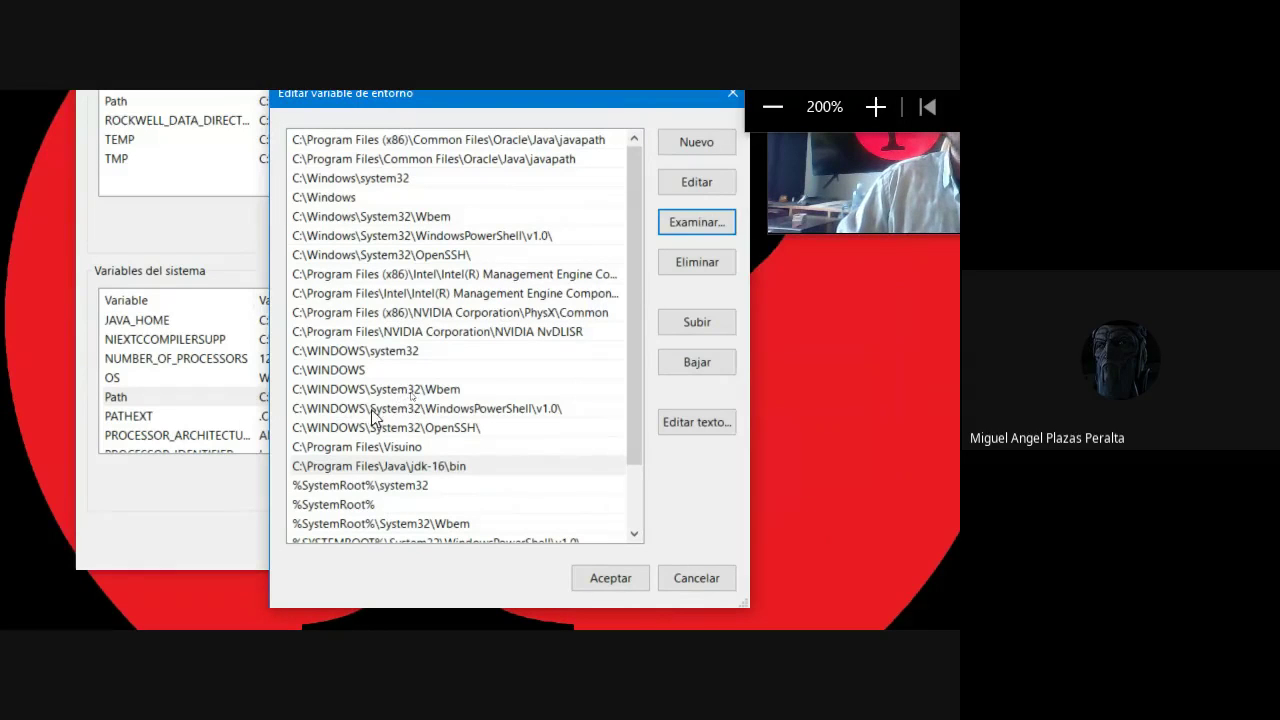
Accept the Path entry list with the jdk-16\bin entry, and save and close the environment variables and system properties dialogs.
left_click(424, 468)
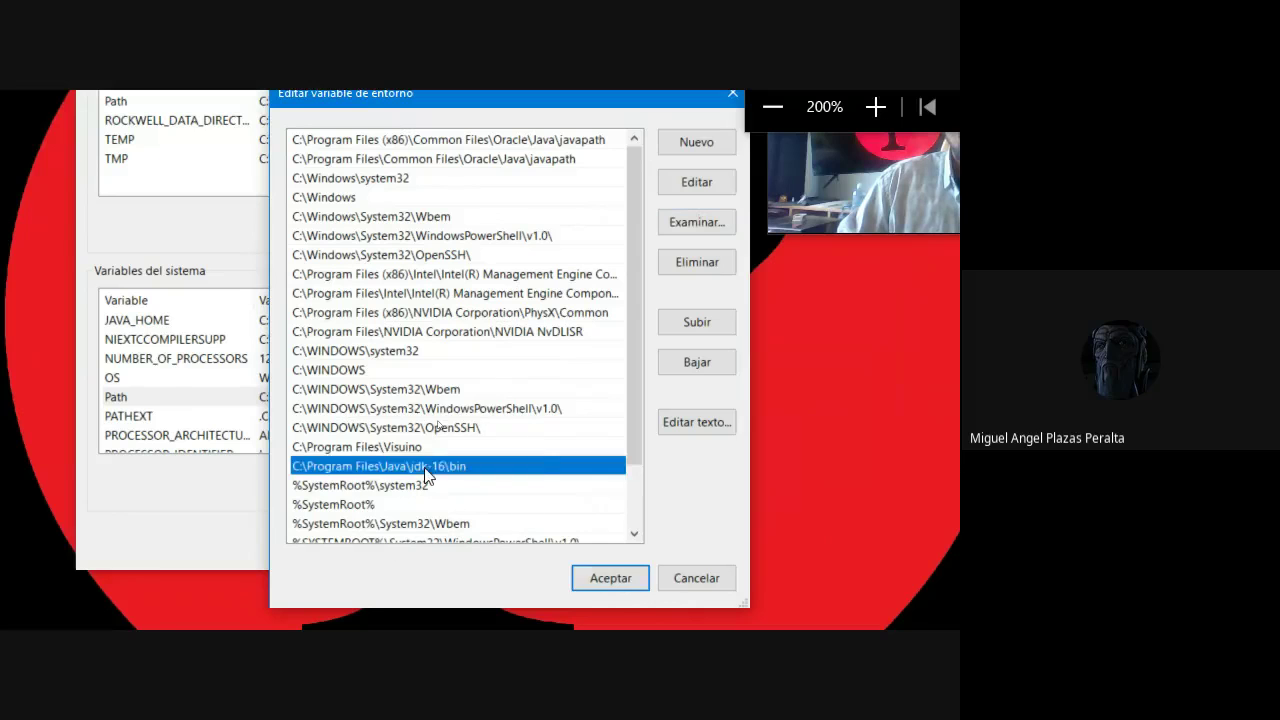
left_click(610, 580)
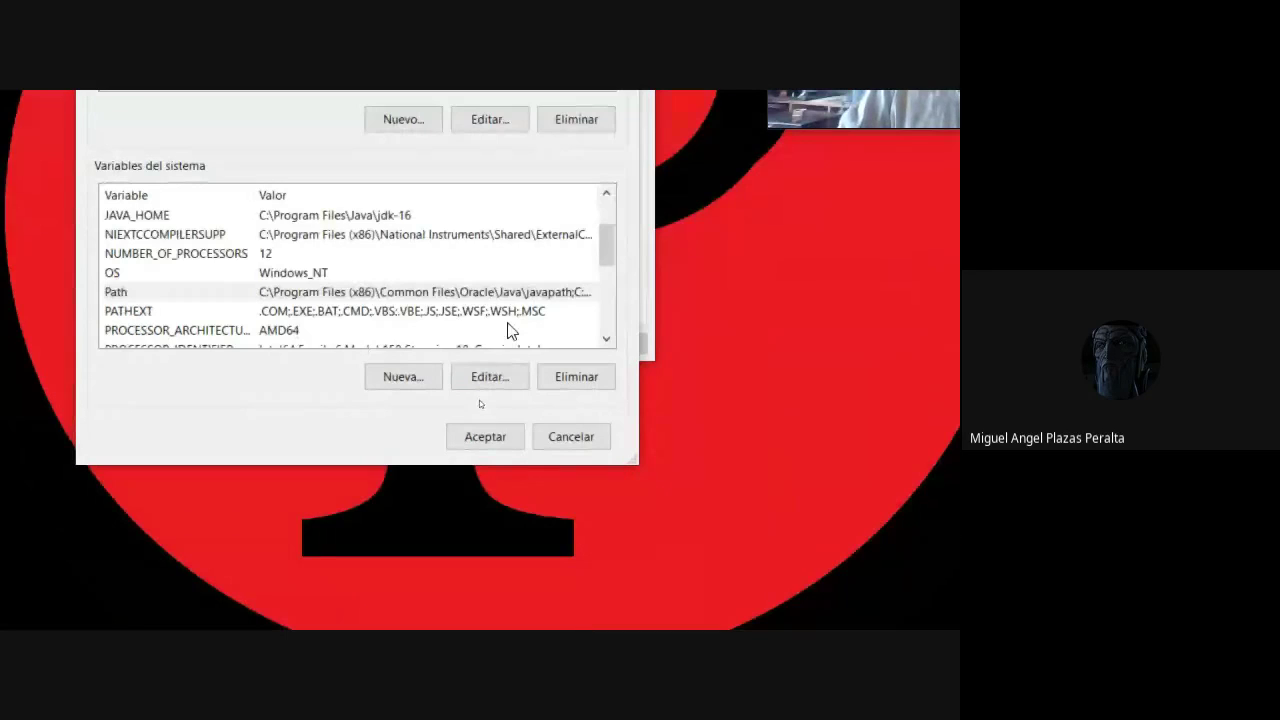
scroll(510, 330, "up", 2)
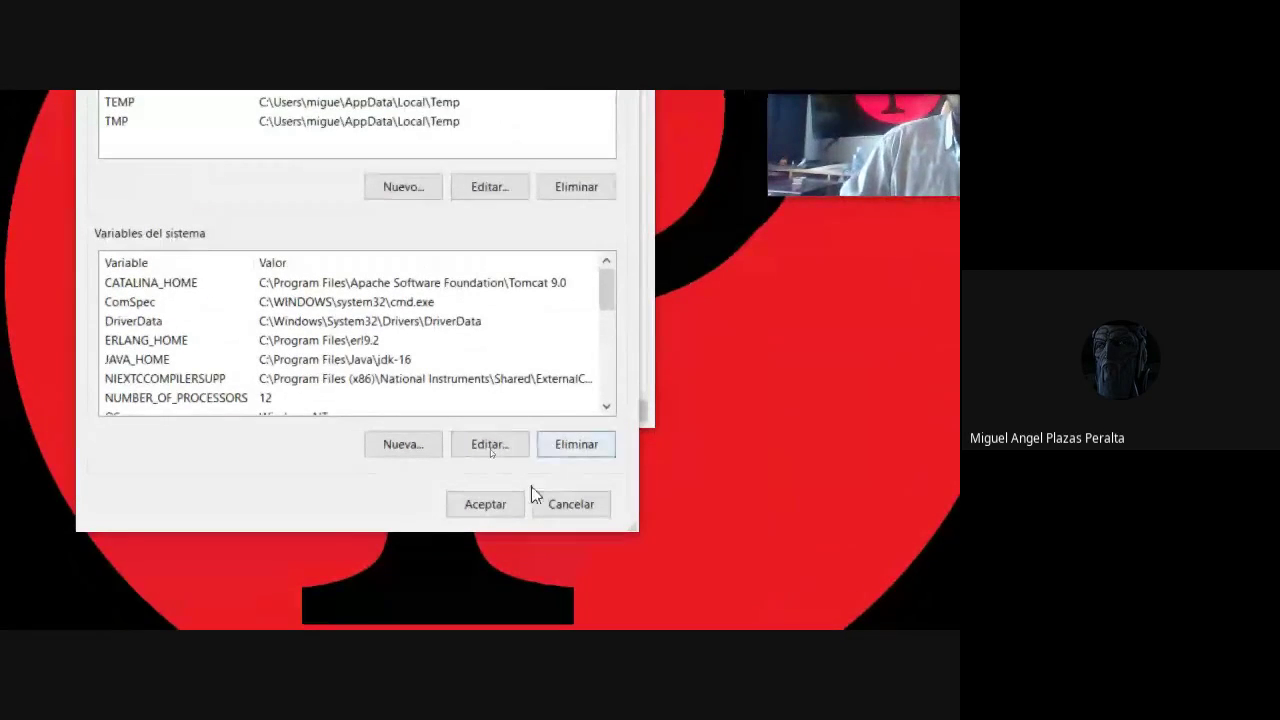
left_click(500, 505)
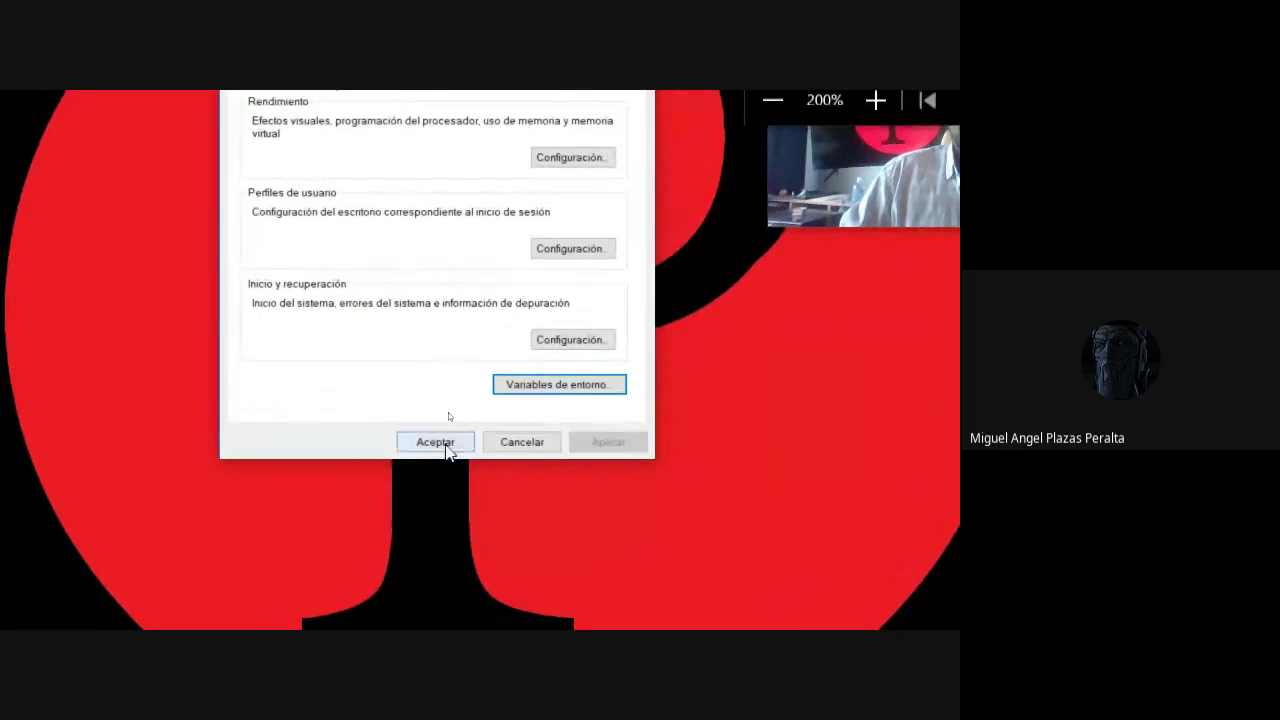
left_click(446, 446)
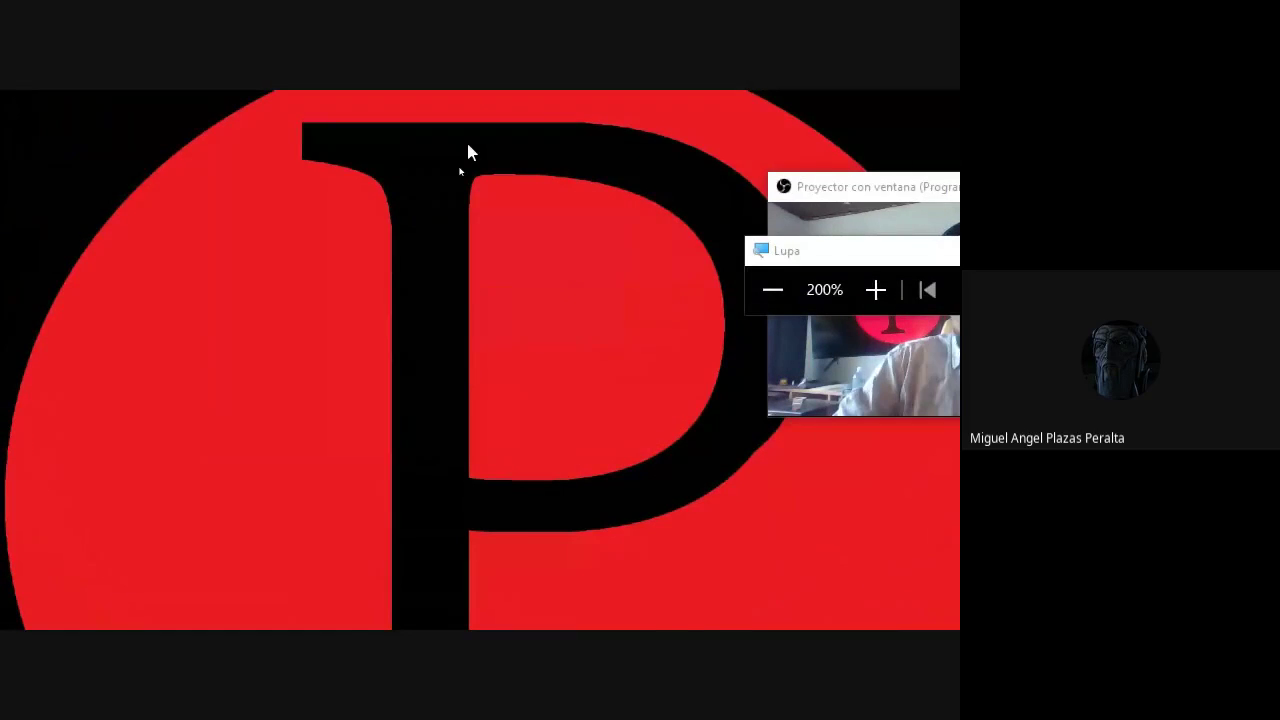
Reduce the screen magnification to 100% and close the Magnifier.
key("super+minus")
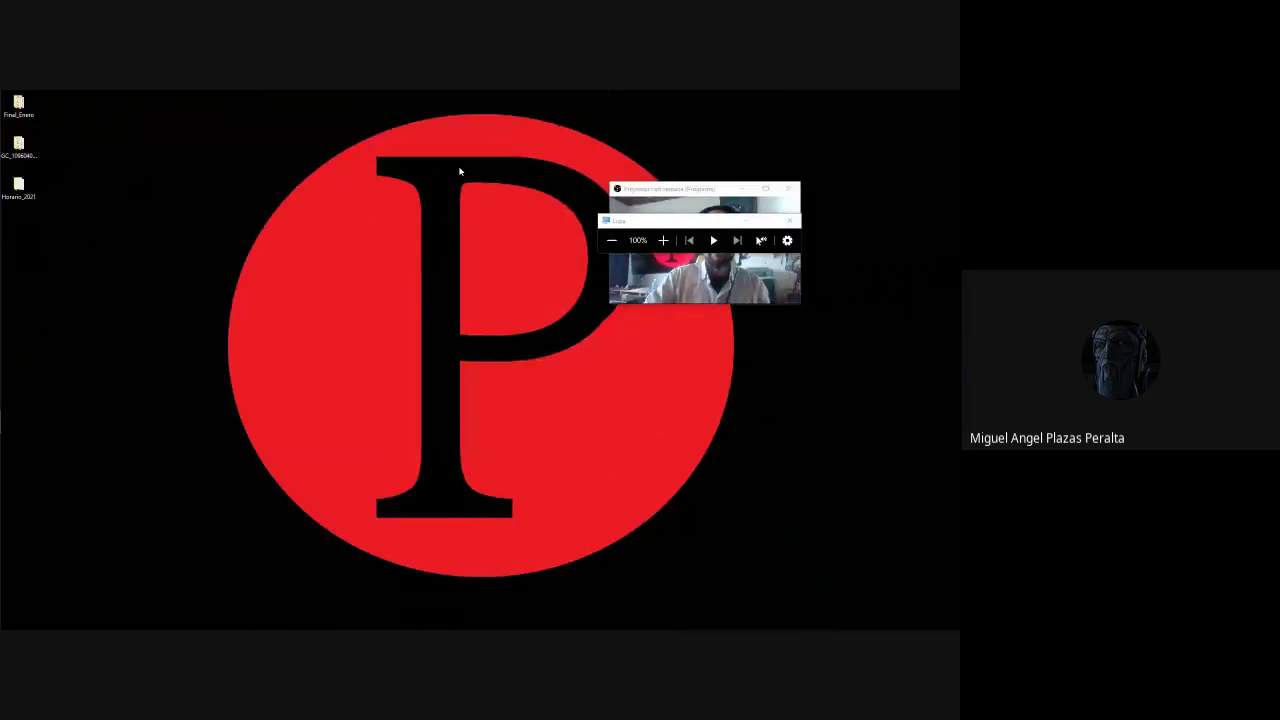
left_click(789, 220)
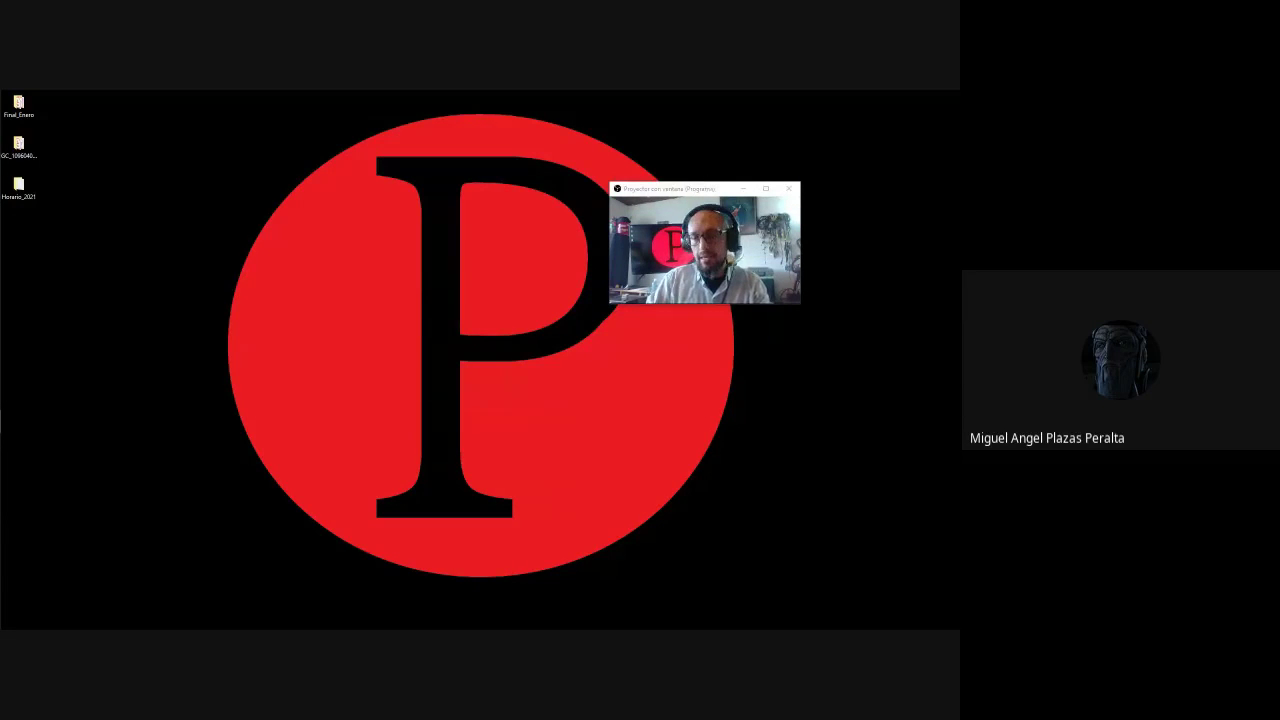